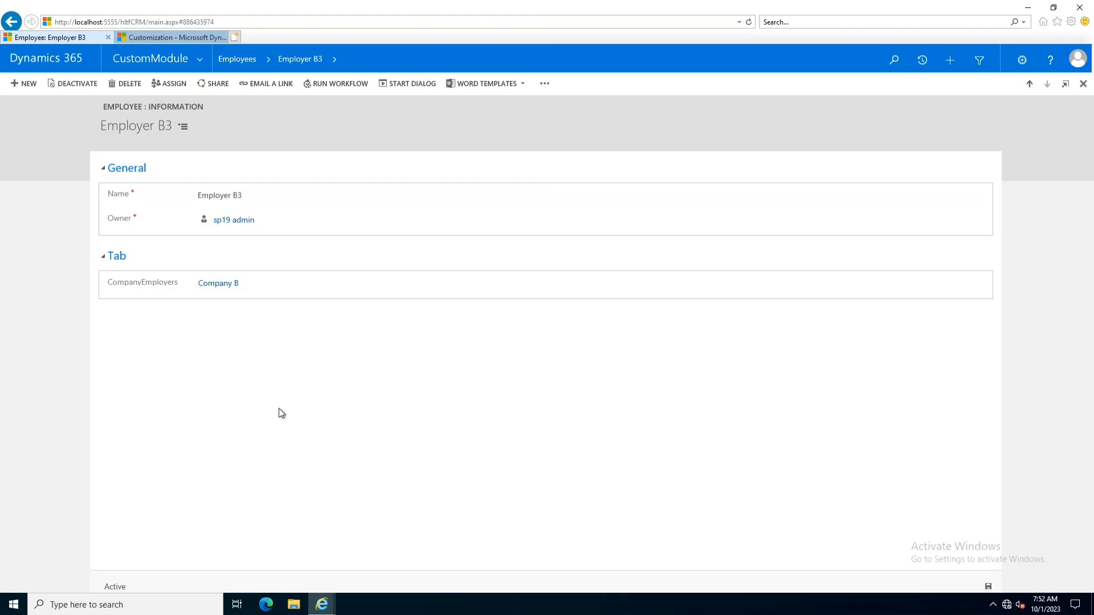
Leave the employee record and open the default solution's entity list through the system customization settings
{"action": "left_click", "coordinate": [229, 56]}
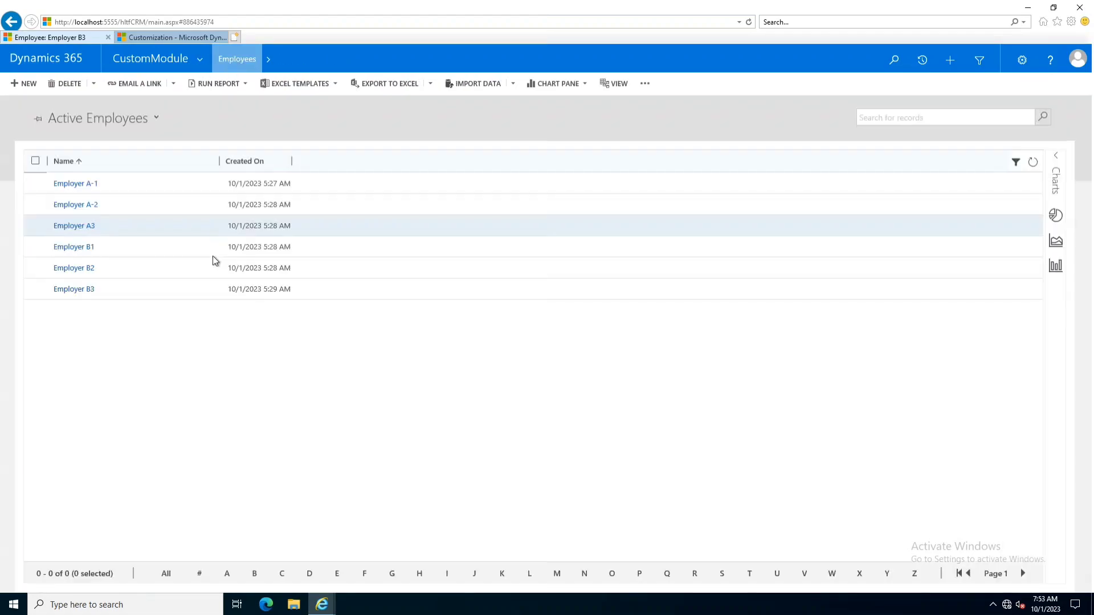
{"action": "left_click", "coordinate": [200, 59]}
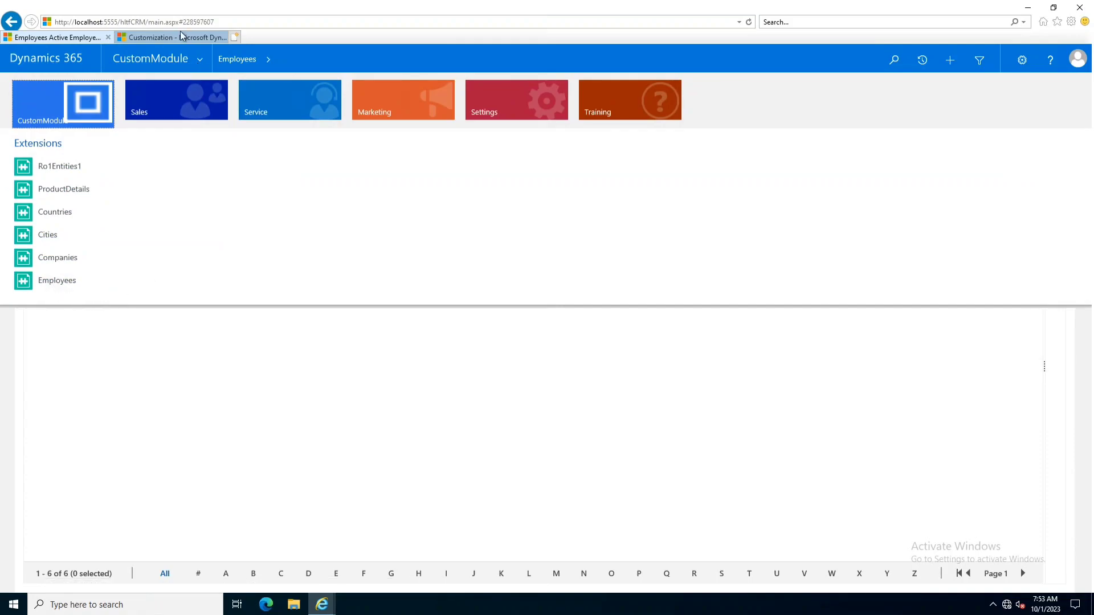
{"action": "left_click", "coordinate": [201, 65]}
{"action": "left_click", "coordinate": [201, 67]}
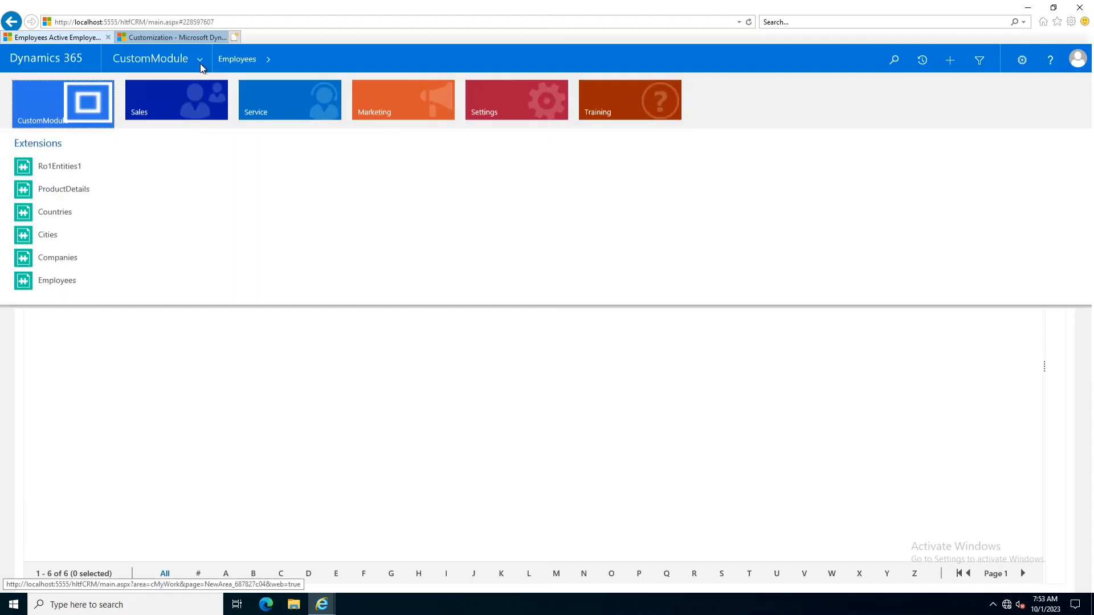
{"action": "left_click", "coordinate": [516, 103]}
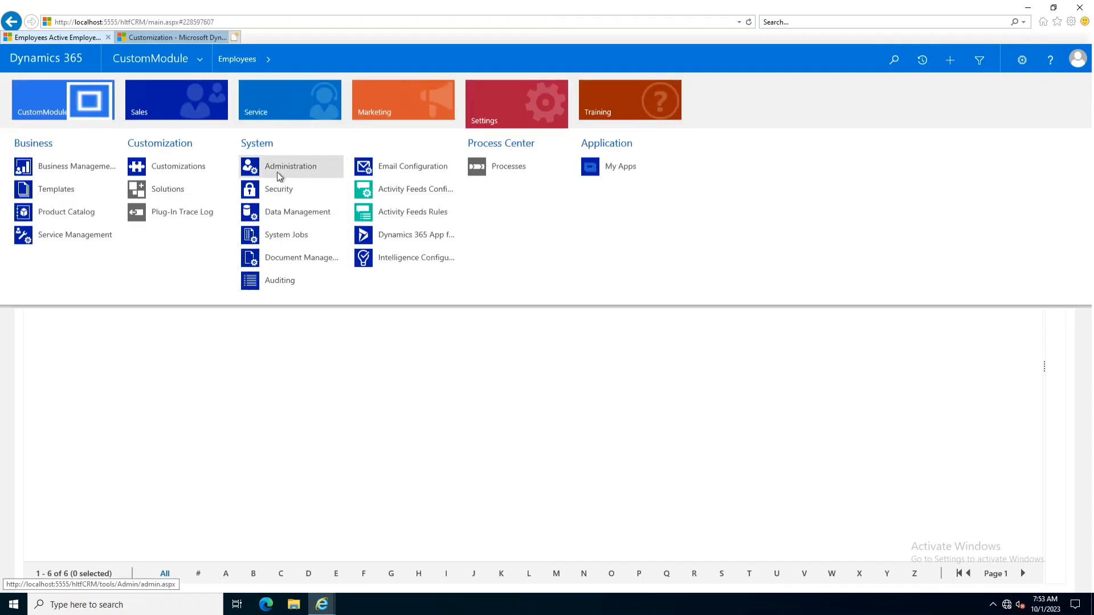
{"action": "left_click", "coordinate": [183, 170]}
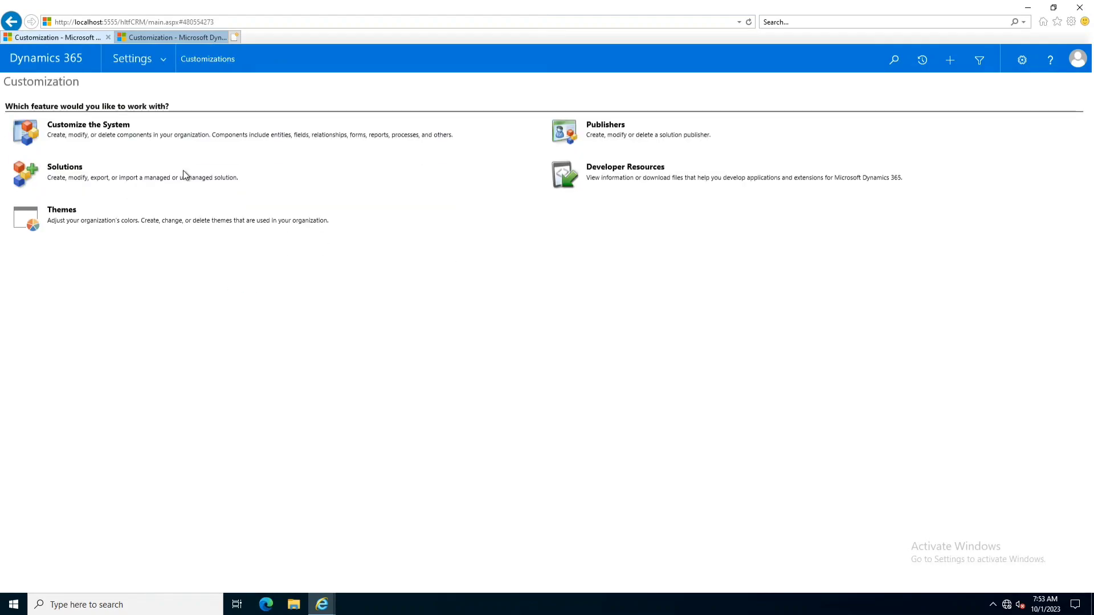
{"action": "left_click", "coordinate": [80, 127]}
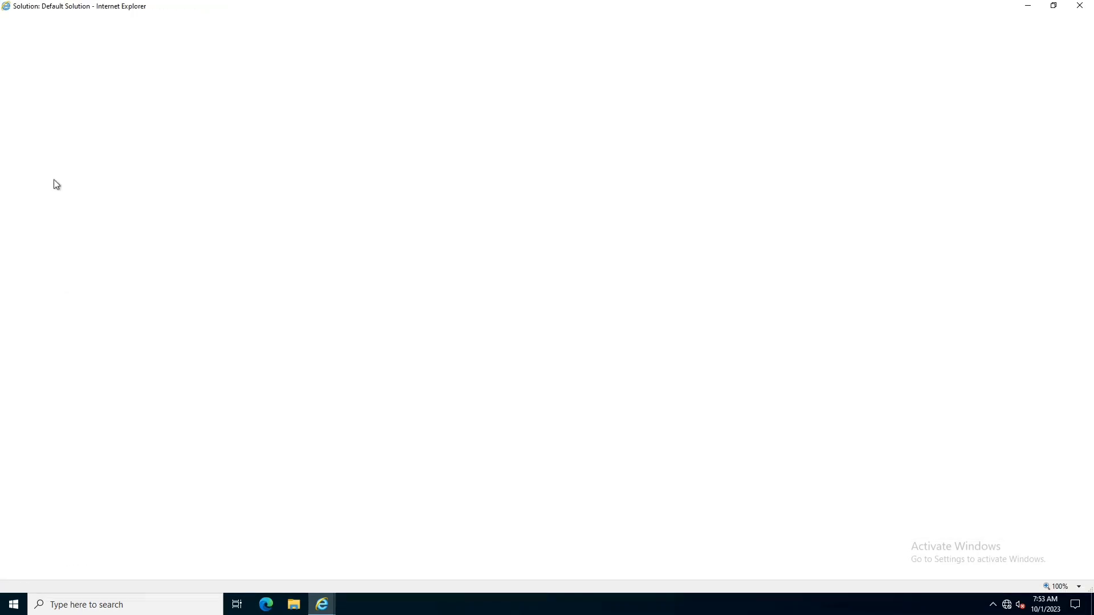
{"action": "left_click", "coordinate": [43, 141]}
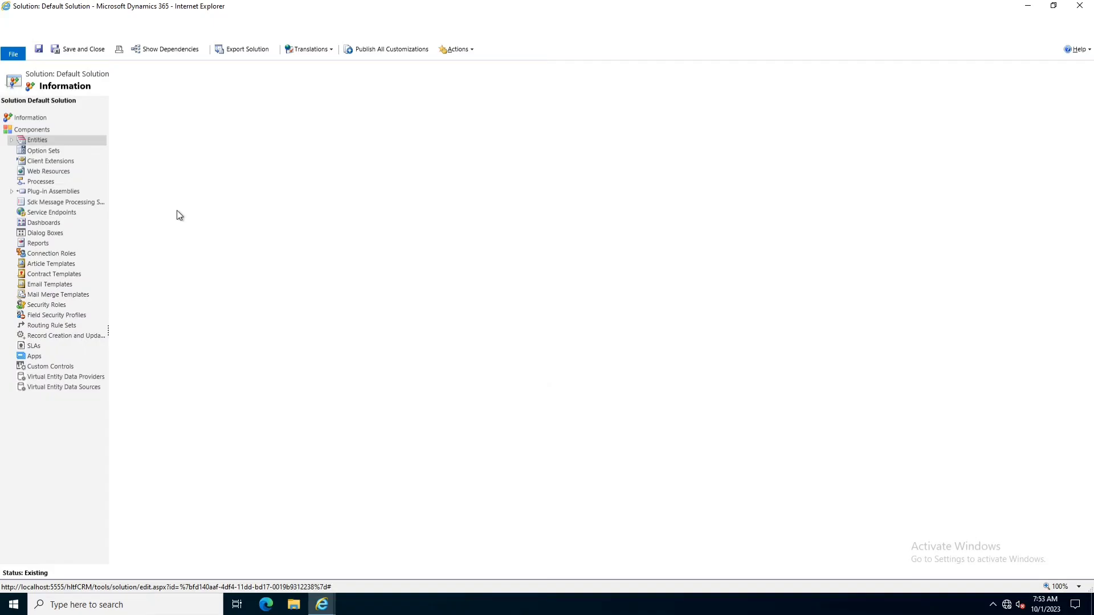
Create an entity named SkillSet with plural name SkillSets, shown in the CustomModule area, save it and close its window
{"action": "left_click", "coordinate": [131, 123]}
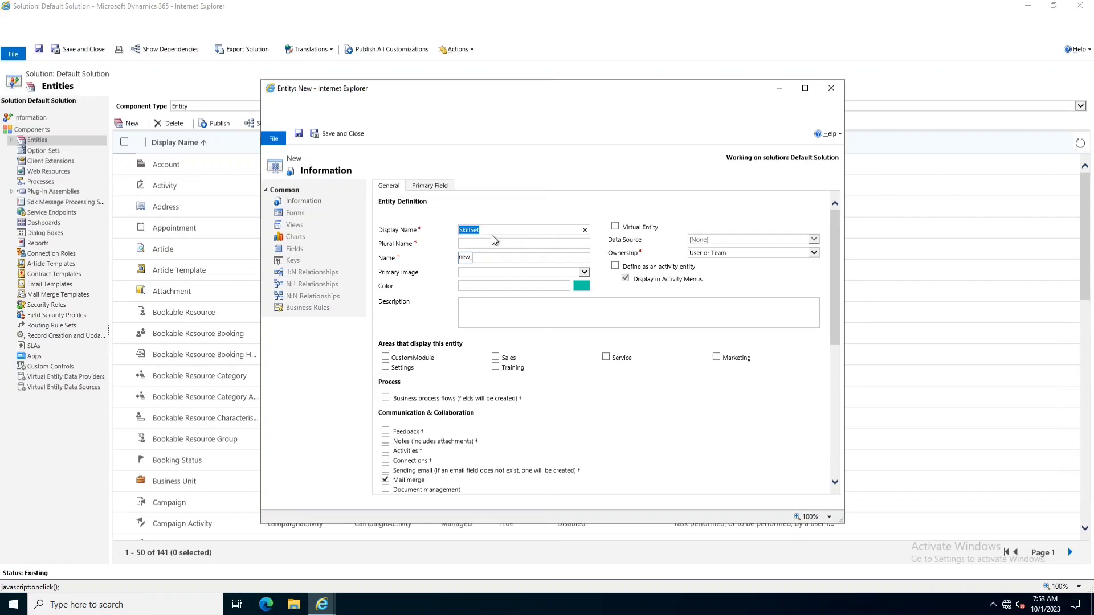
{"action": "left_click", "coordinate": [499, 242]}
{"action": "type", "text": "SkillSet"}
{"action": "left_click", "coordinate": [385, 358]}
{"action": "scroll", "coordinate": [542, 401], "scroll_direction": "down", "scroll_amount": 3}
{"action": "scroll", "coordinate": [542, 401], "scroll_direction": "up", "scroll_amount": 3}
{"action": "left_click", "coordinate": [298, 134]}
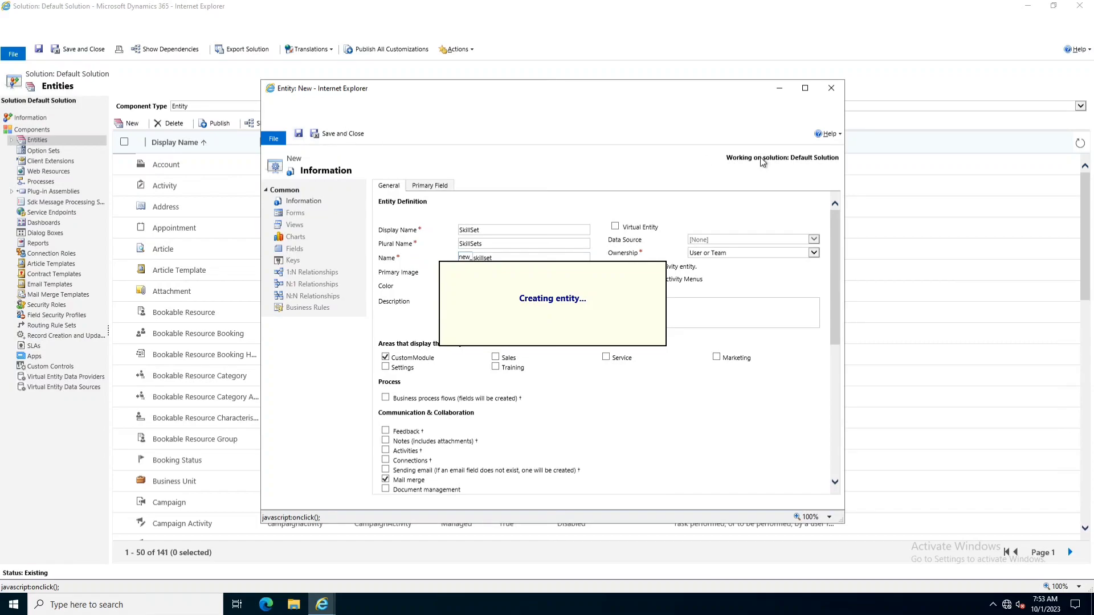
{"action": "left_click", "coordinate": [830, 90]}
Expand the SkillSet and Employee entities in the solution's component tree
{"action": "scroll", "coordinate": [257, 333], "scroll_direction": "down", "scroll_amount": 5}
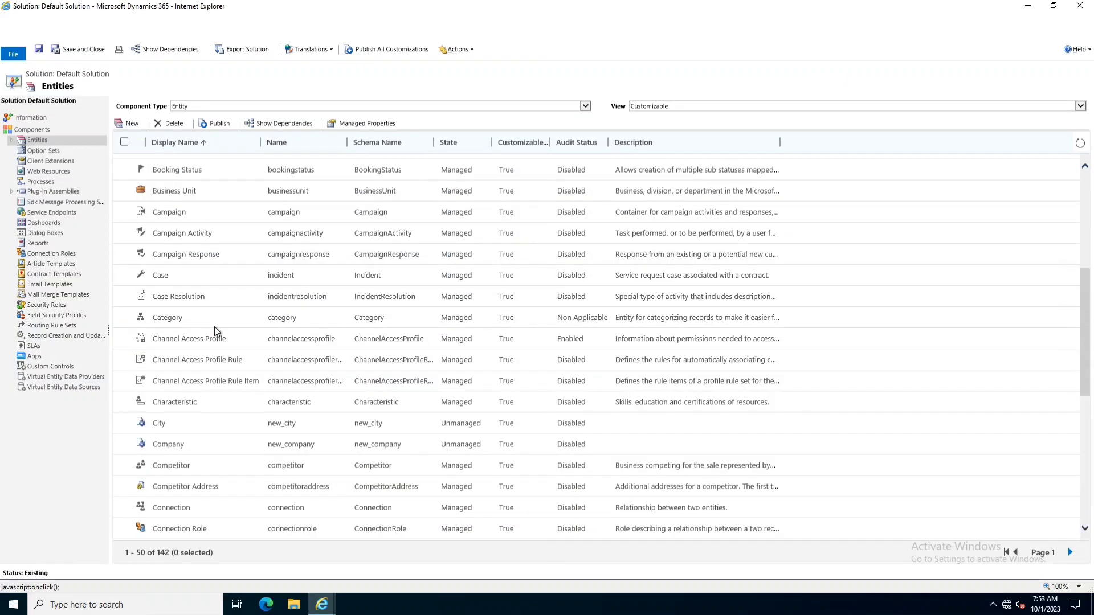
{"action": "left_click", "coordinate": [20, 143]}
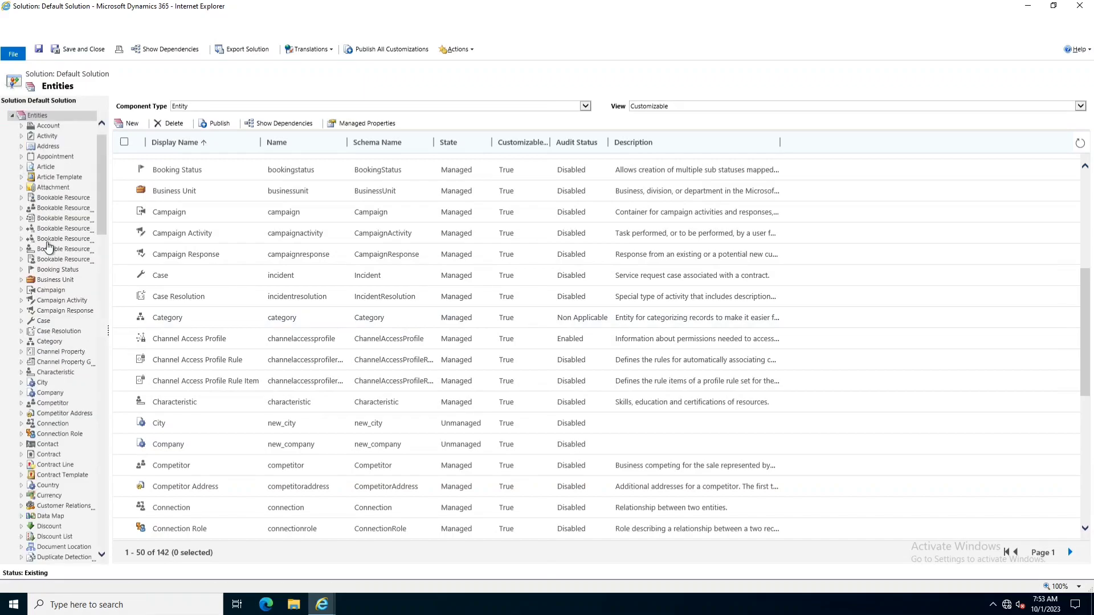
{"action": "left_click_drag", "start_coordinate": [103, 182], "coordinate": [106, 418]}
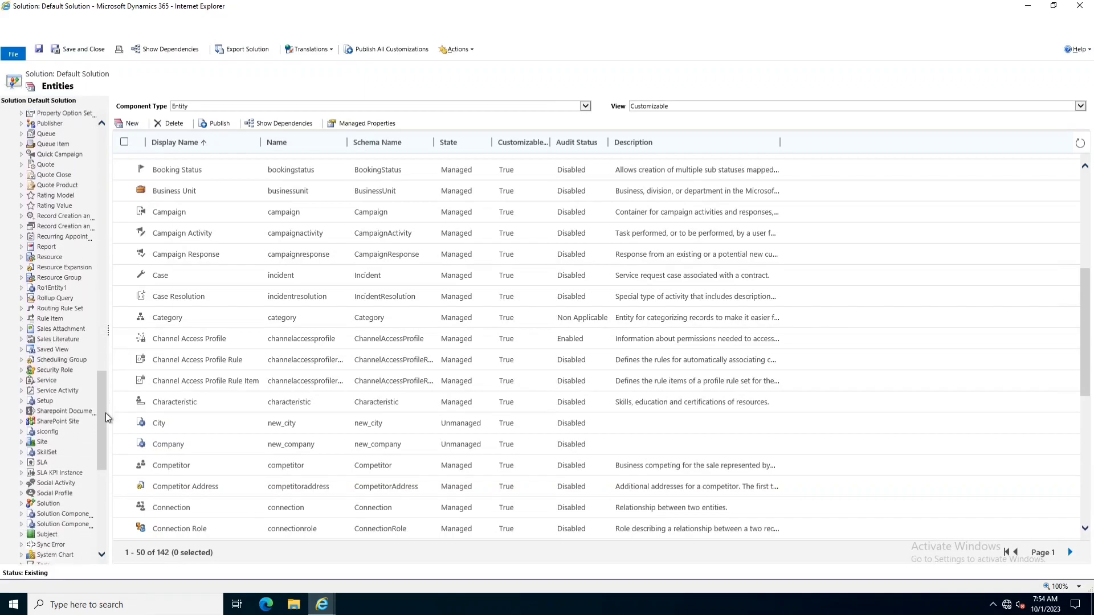
{"action": "left_click", "coordinate": [22, 454]}
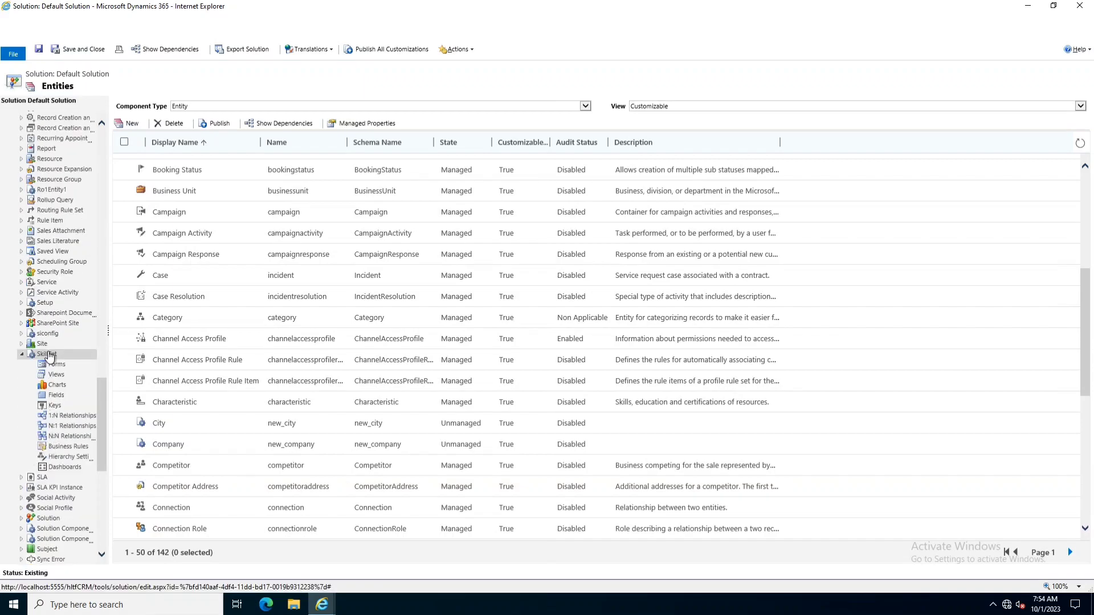
{"action": "left_click_drag", "start_coordinate": [106, 419], "coordinate": [112, 226]}
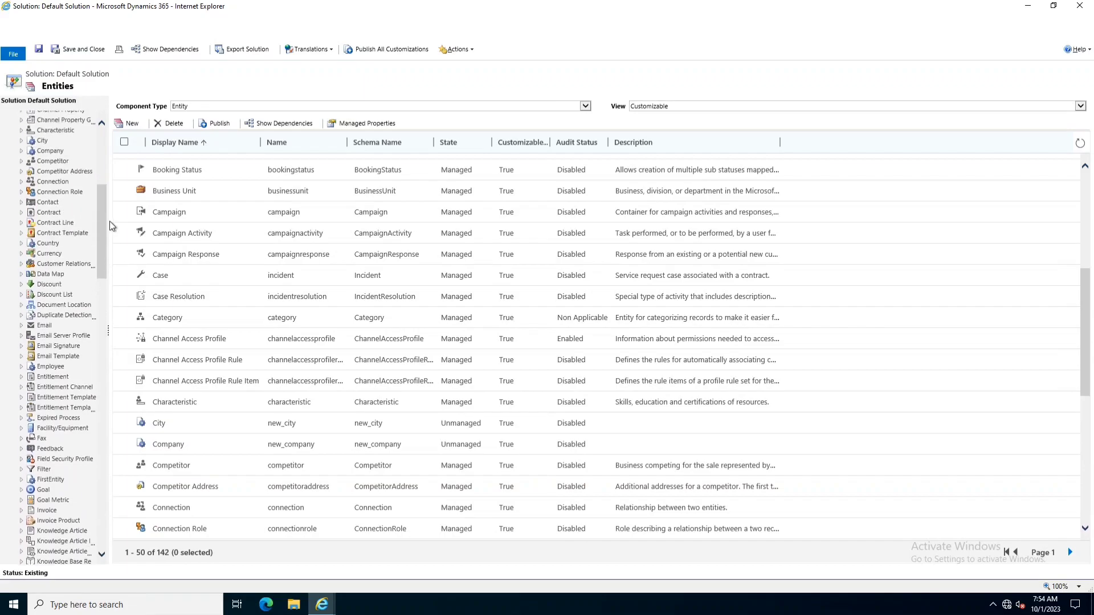
{"action": "left_click", "coordinate": [21, 367]}
Create and save a many-to-many relationship from the SkillSet entity to the Employee entity
{"action": "left_click_drag", "start_coordinate": [106, 215], "coordinate": [102, 437]}
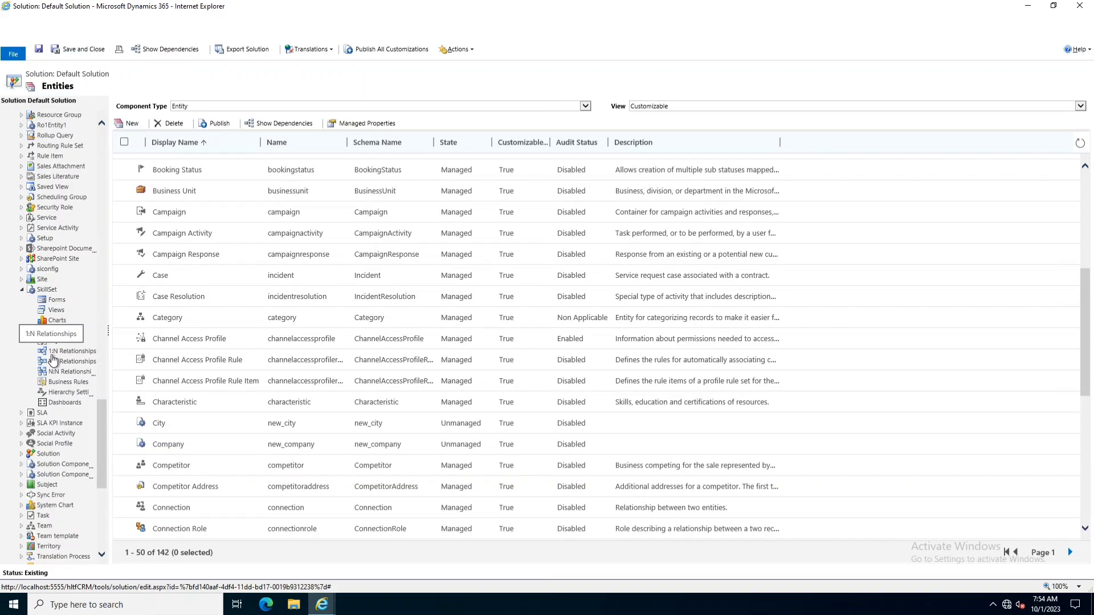
{"action": "left_click", "coordinate": [59, 374]}
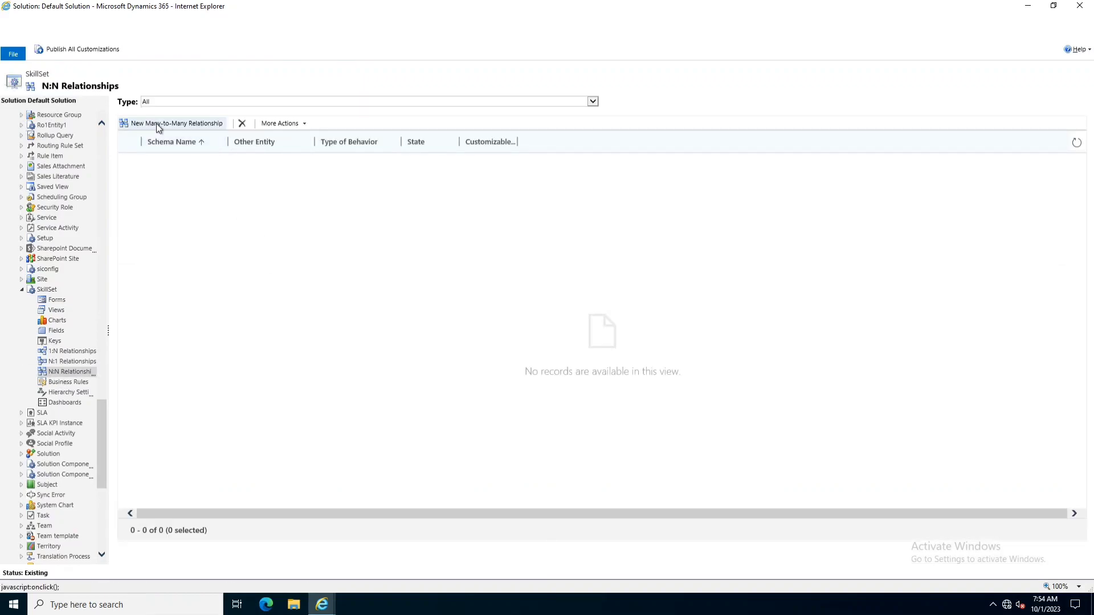
{"action": "left_click", "coordinate": [158, 125]}
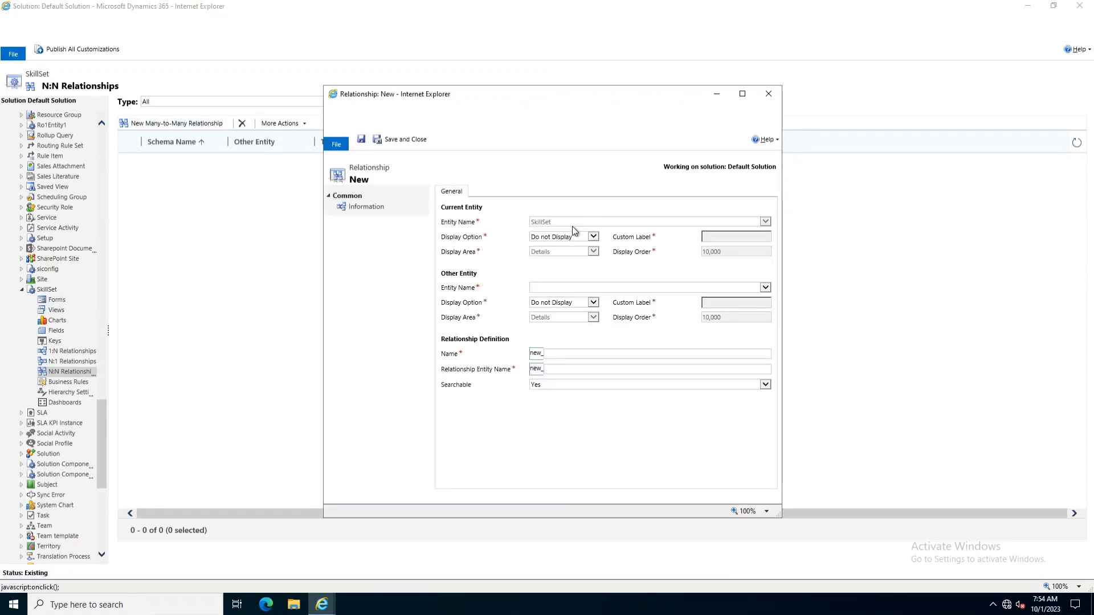
{"action": "left_click", "coordinate": [566, 285]}
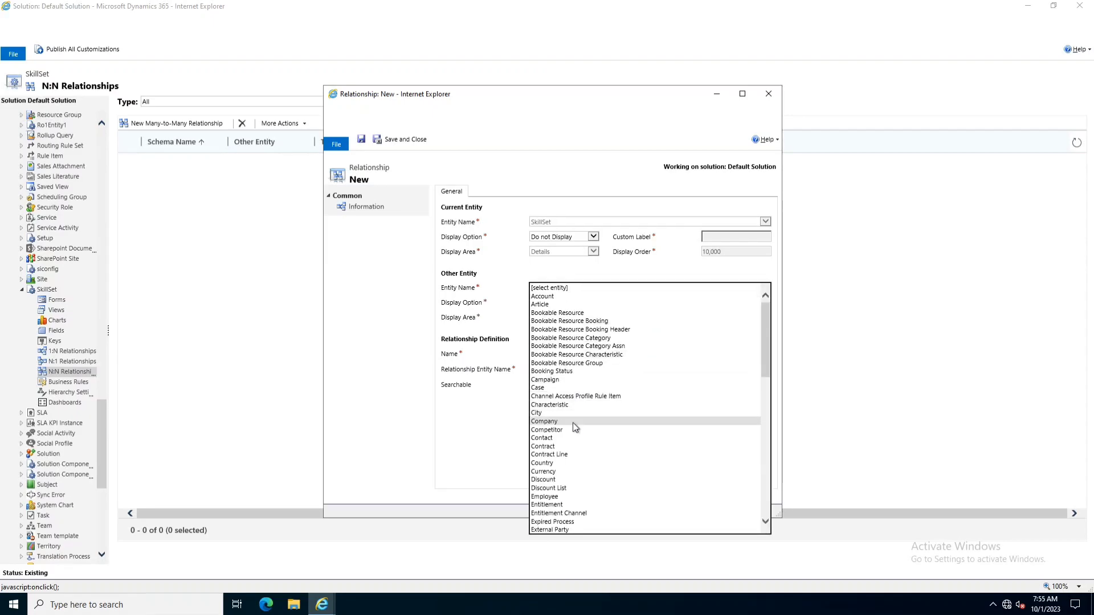
{"action": "scroll", "coordinate": [568, 457], "scroll_direction": "down", "scroll_amount": 1}
{"action": "left_click", "coordinate": [567, 470]}
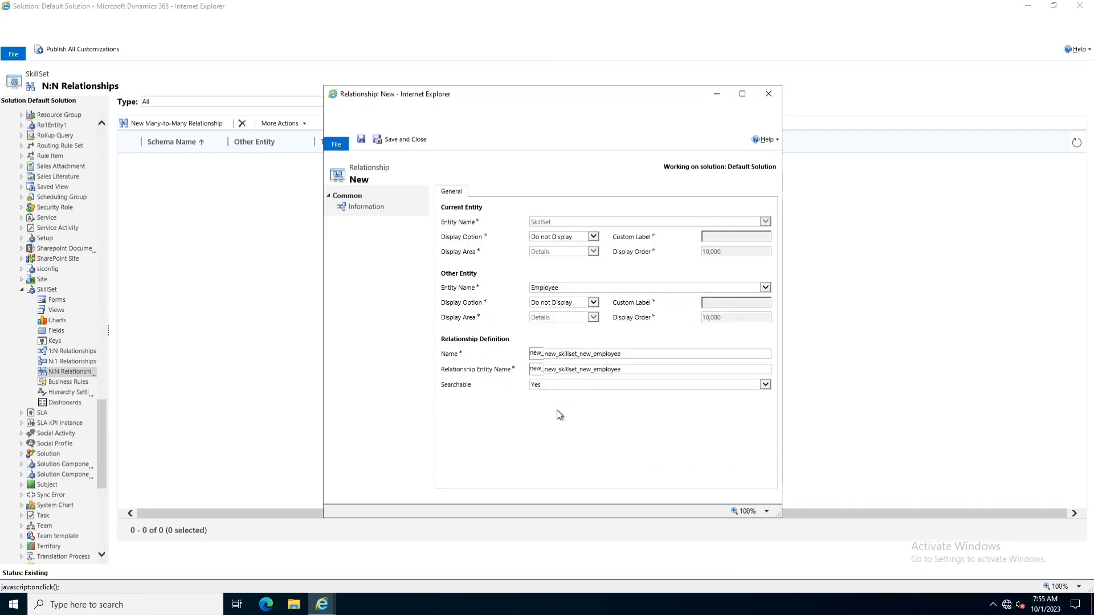
{"action": "left_click", "coordinate": [393, 143]}
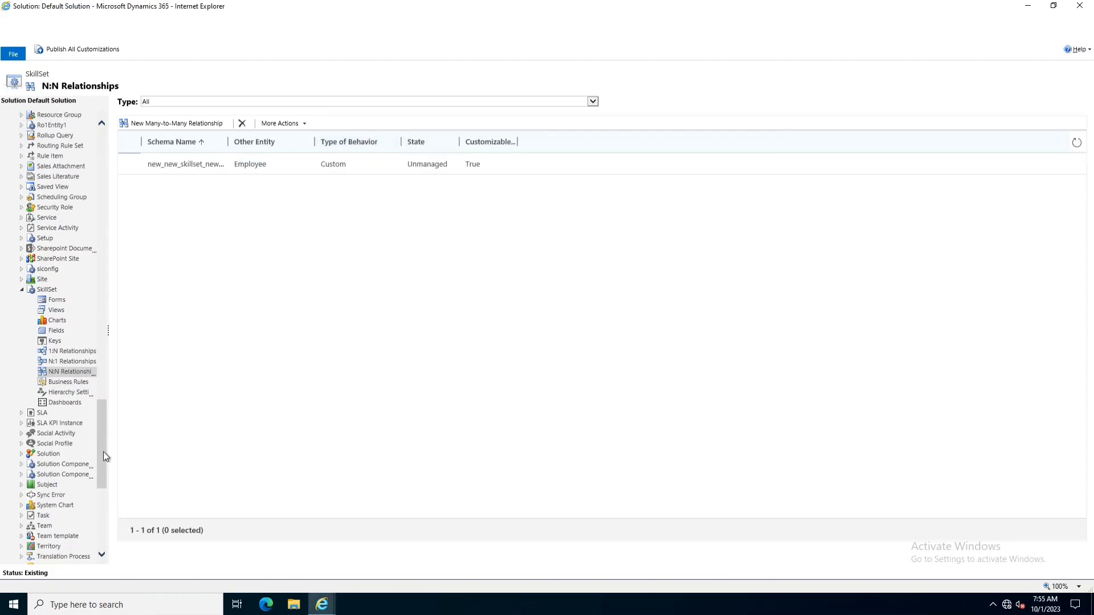
Review the definition of the SkillSet relationship among the Employee entity's many-to-many relationships and close it
{"action": "left_click_drag", "start_coordinate": [103, 467], "coordinate": [115, 275]}
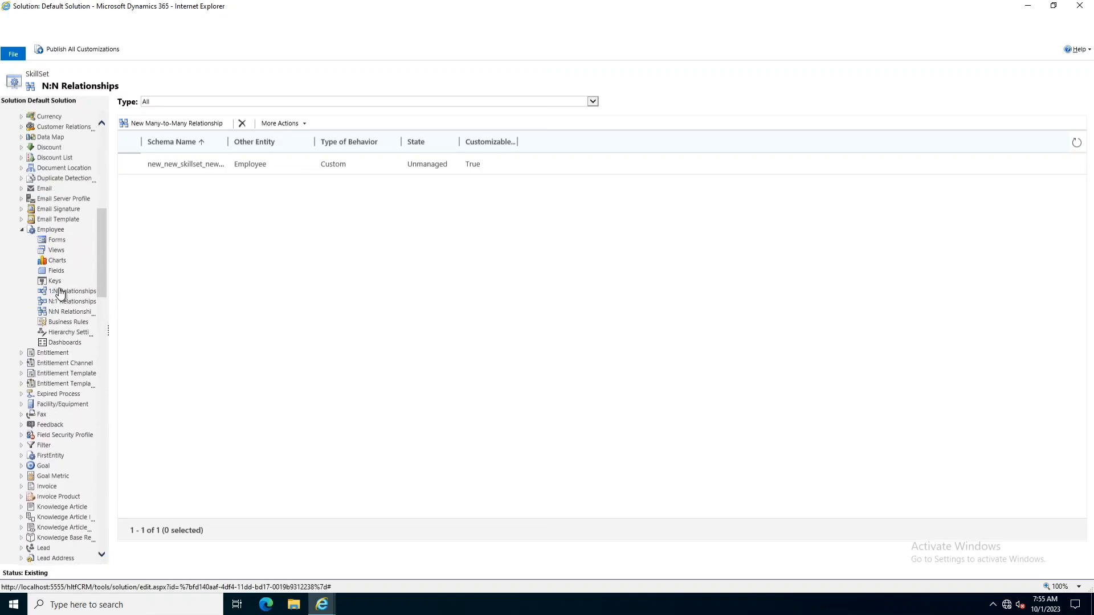
{"action": "left_click", "coordinate": [67, 314]}
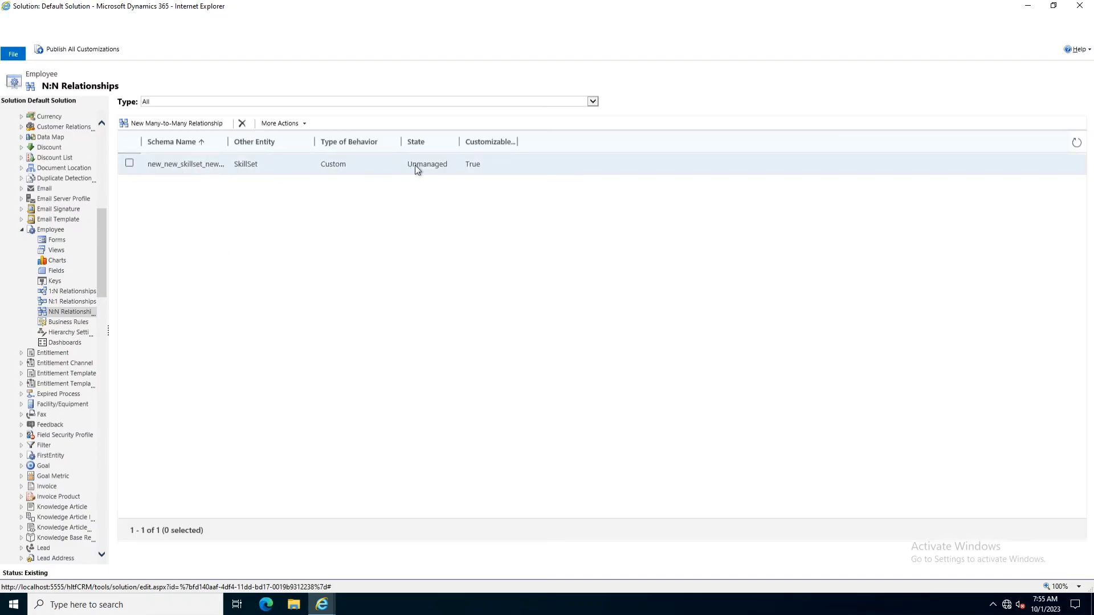
{"action": "double_click", "coordinate": [205, 163]}
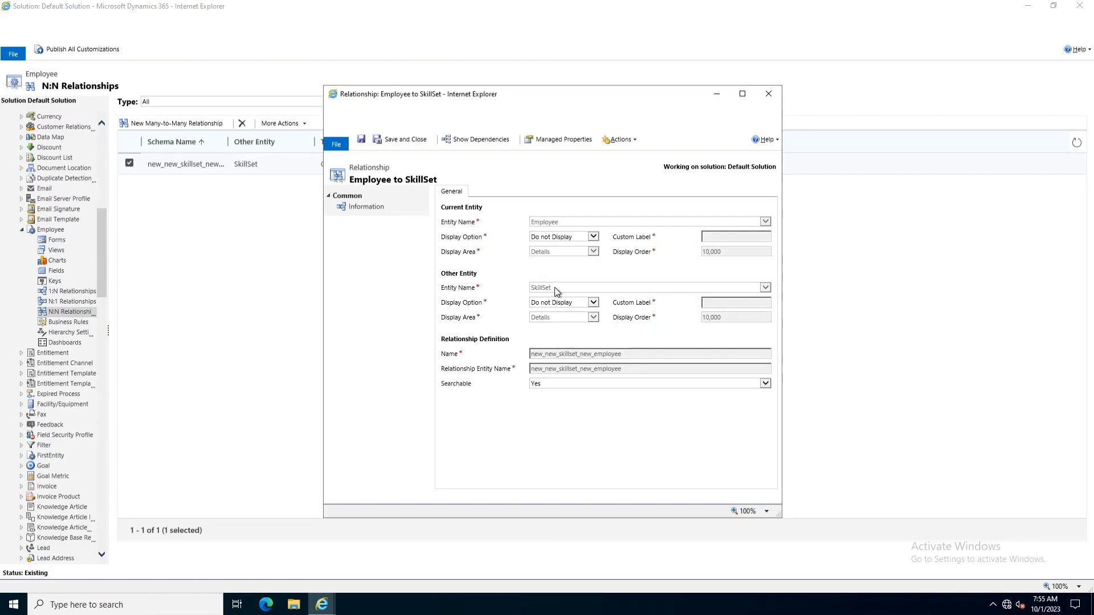
{"action": "left_click", "coordinate": [768, 94]}
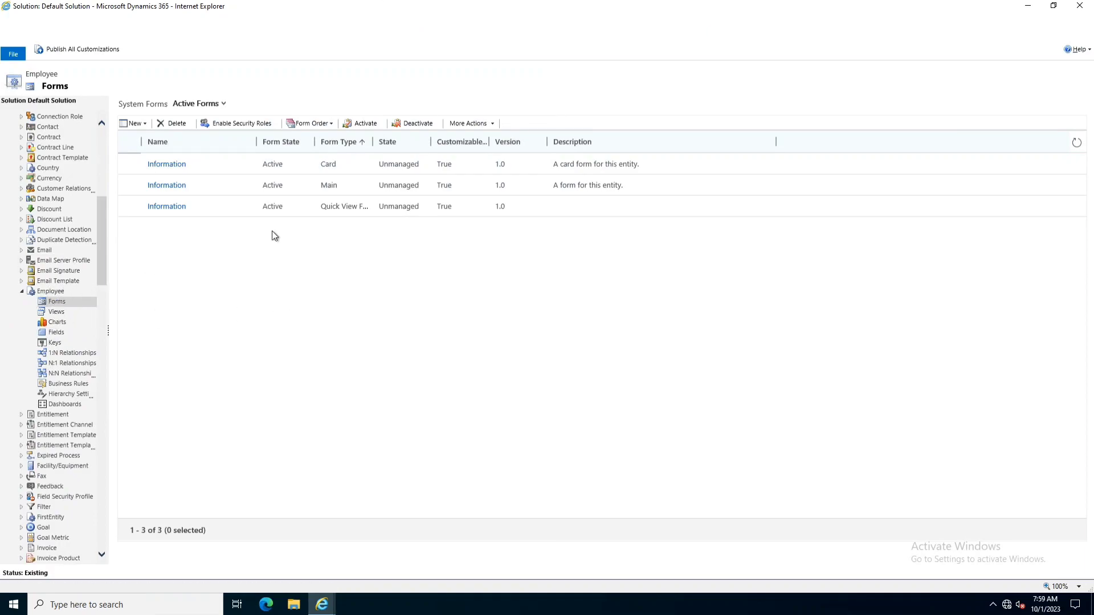
Open the Employee entity's main form in a maximized window and insert a one-column tab
{"action": "left_click", "coordinate": [174, 181]}
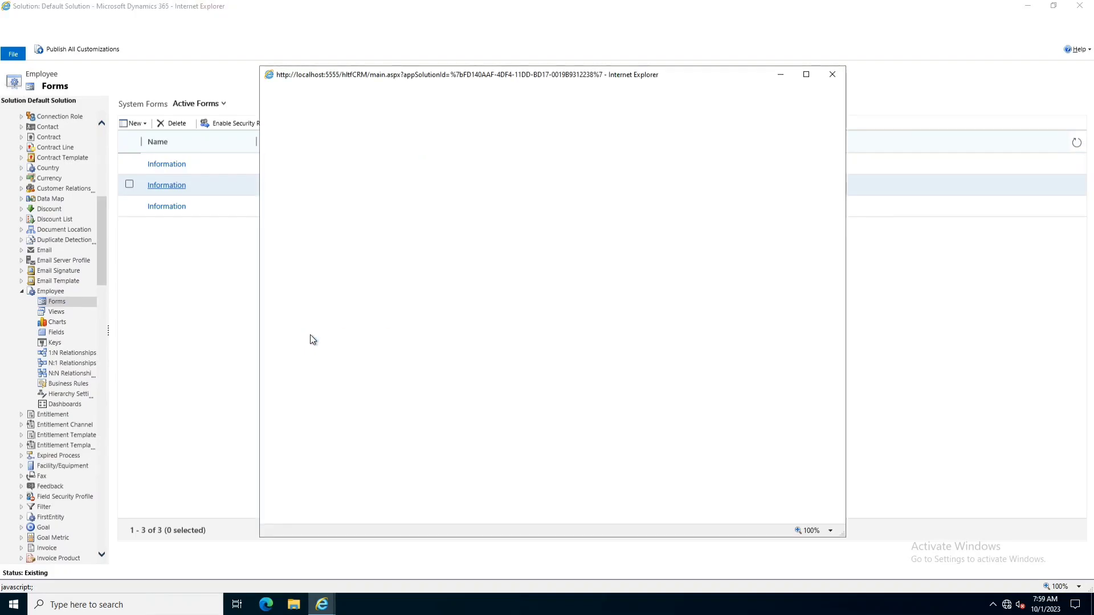
{"action": "left_click", "coordinate": [805, 76]}
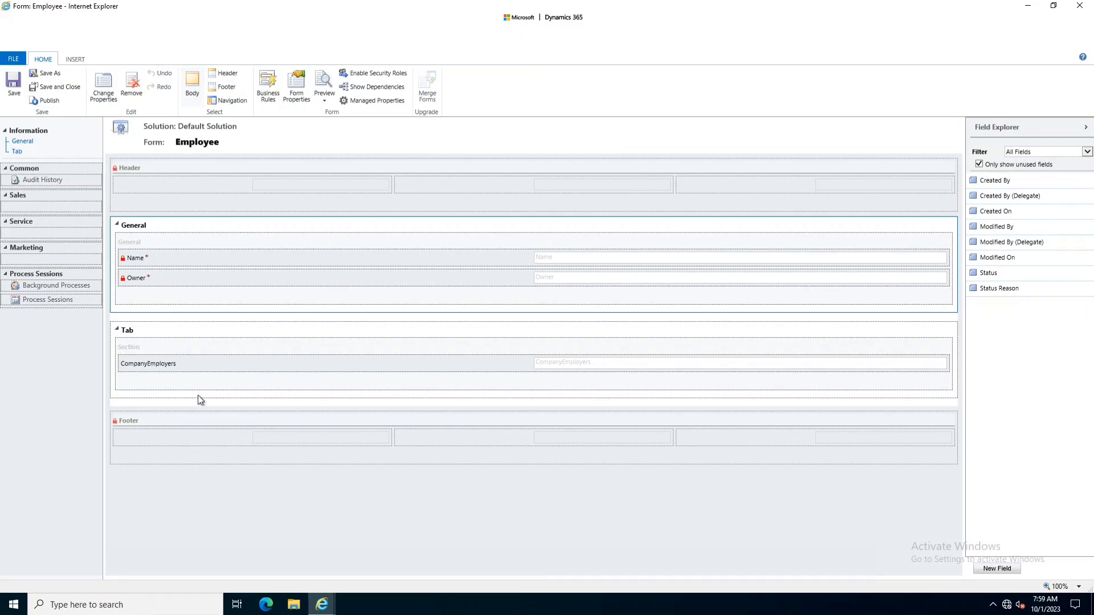
{"action": "left_click", "coordinate": [78, 59]}
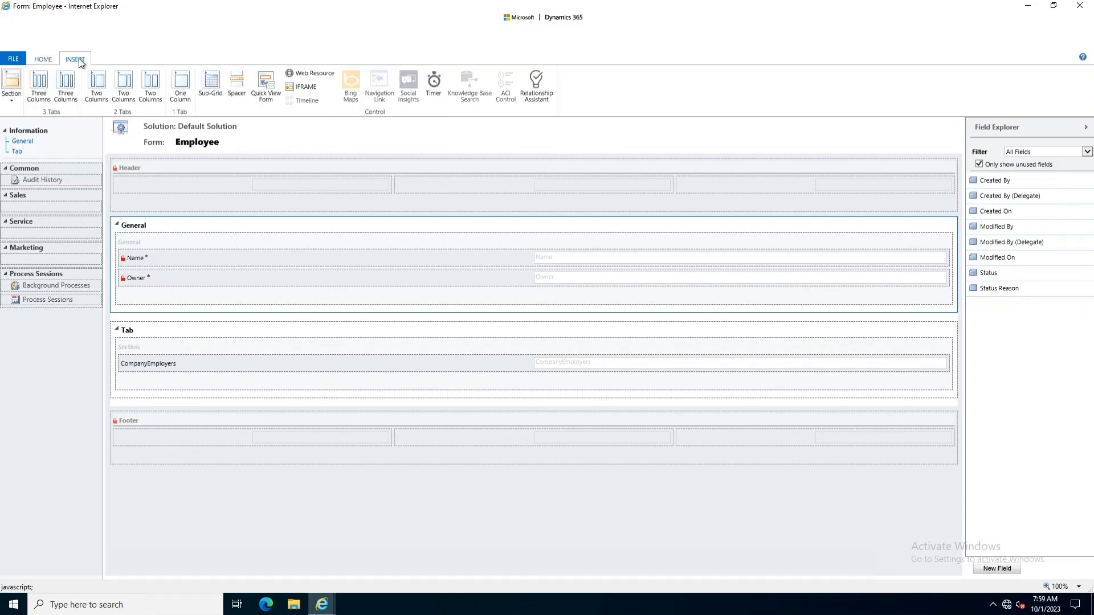
{"action": "left_click", "coordinate": [180, 86]}
Set both the name and label of the newly inserted form tab to SkillSets
{"action": "double_click", "coordinate": [148, 413]}
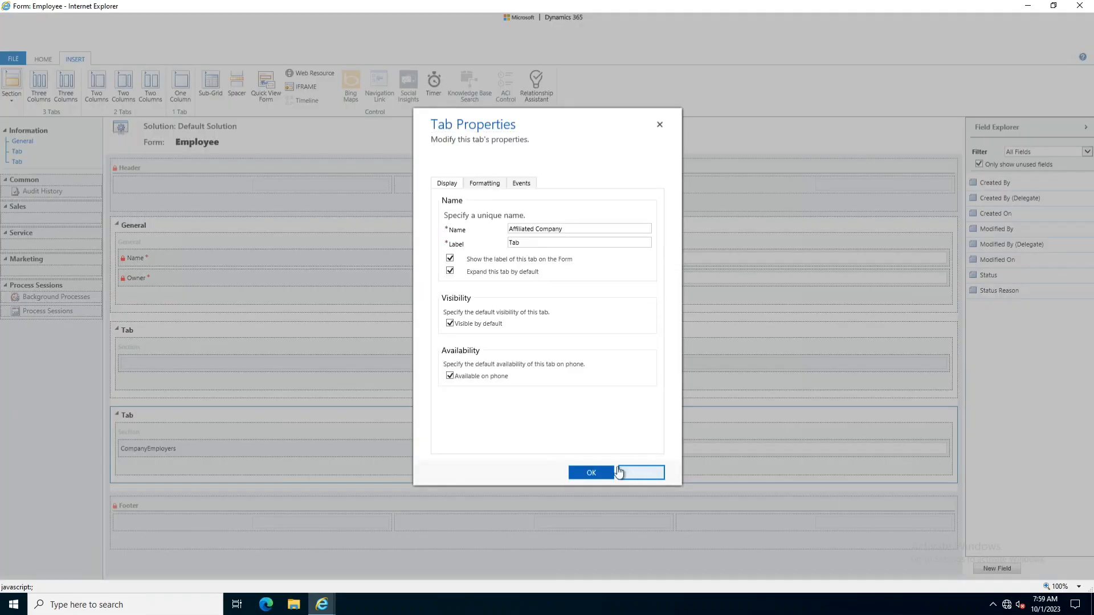
{"action": "left_click", "coordinate": [641, 474]}
{"action": "double_click", "coordinate": [152, 329]}
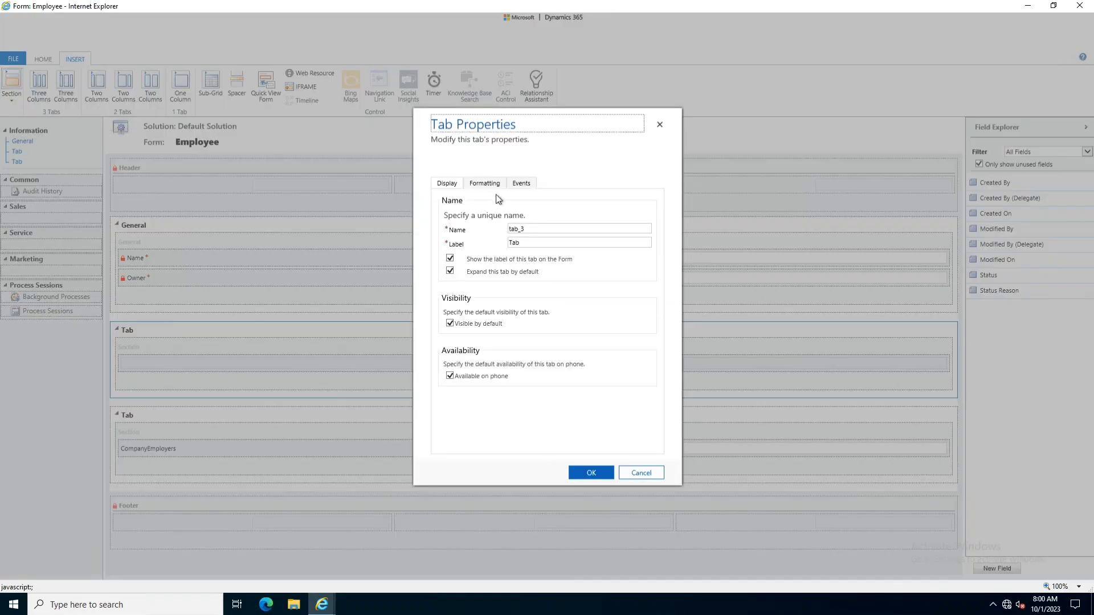
{"action": "left_click", "coordinate": [603, 228]}
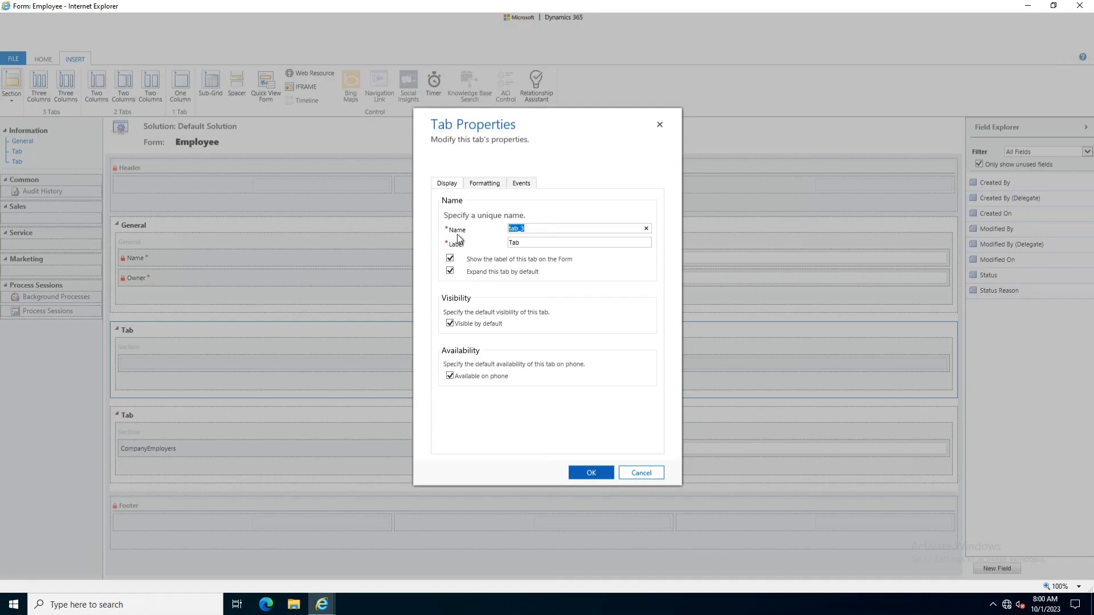
{"action": "key", "text": "BackSpace"}
{"action": "key", "text": "ctrl+a"}
{"action": "key", "text": "ctrl+c"}
{"action": "left_click", "coordinate": [474, 241]}
{"action": "key", "text": "ctrl+v"}
{"action": "left_click", "coordinate": [575, 475]}
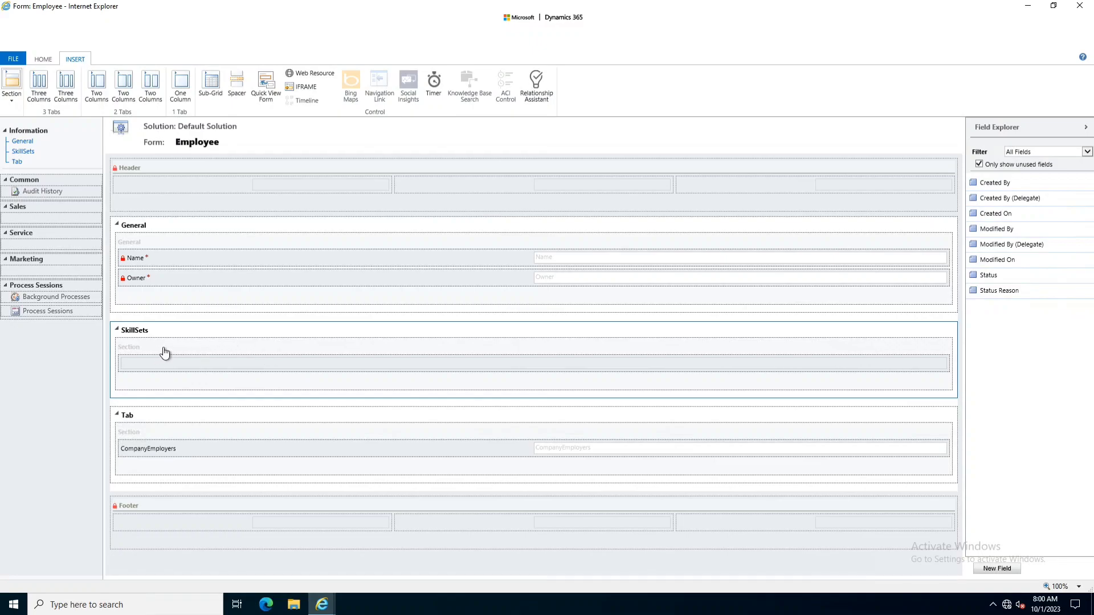
Insert a sub-grid in the SkillSets tab that draws its related records from the SkillSets entity
{"action": "left_click", "coordinate": [212, 85]}
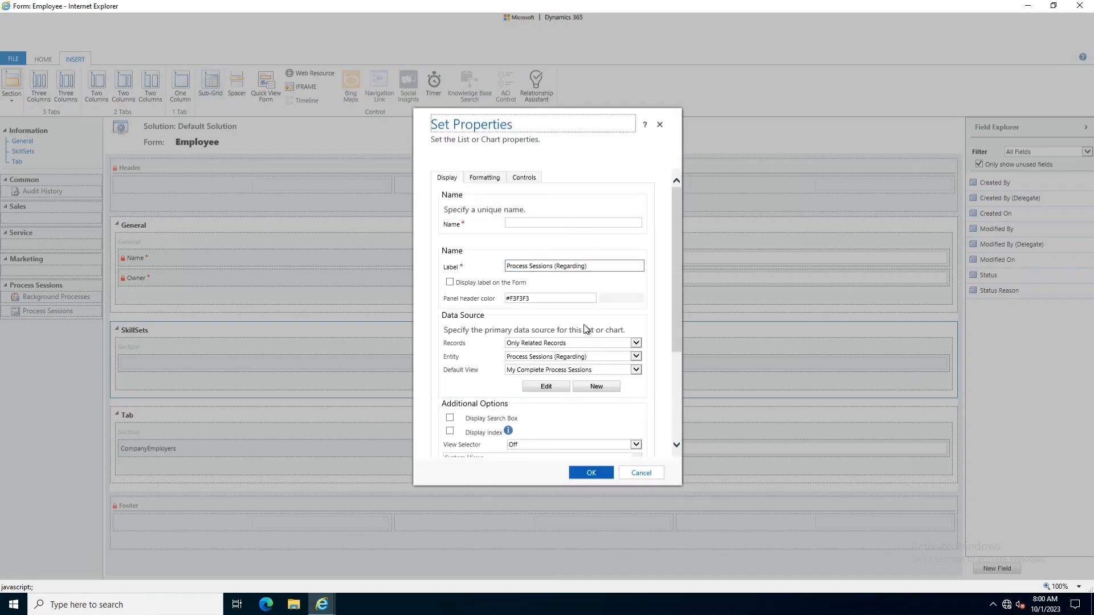
{"action": "left_click", "coordinate": [589, 356]}
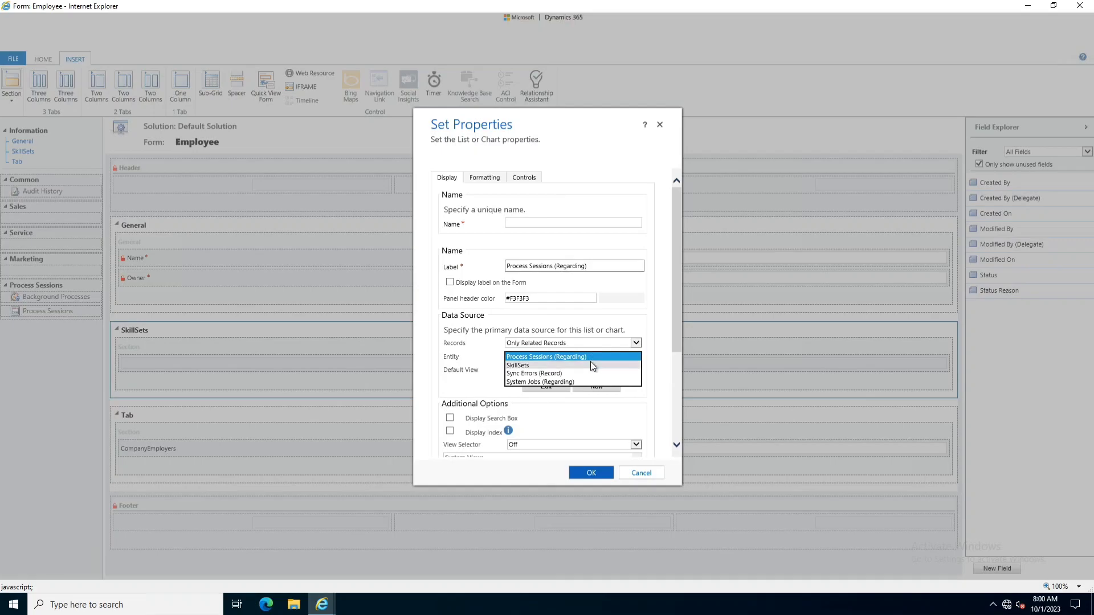
{"action": "left_click", "coordinate": [591, 361]}
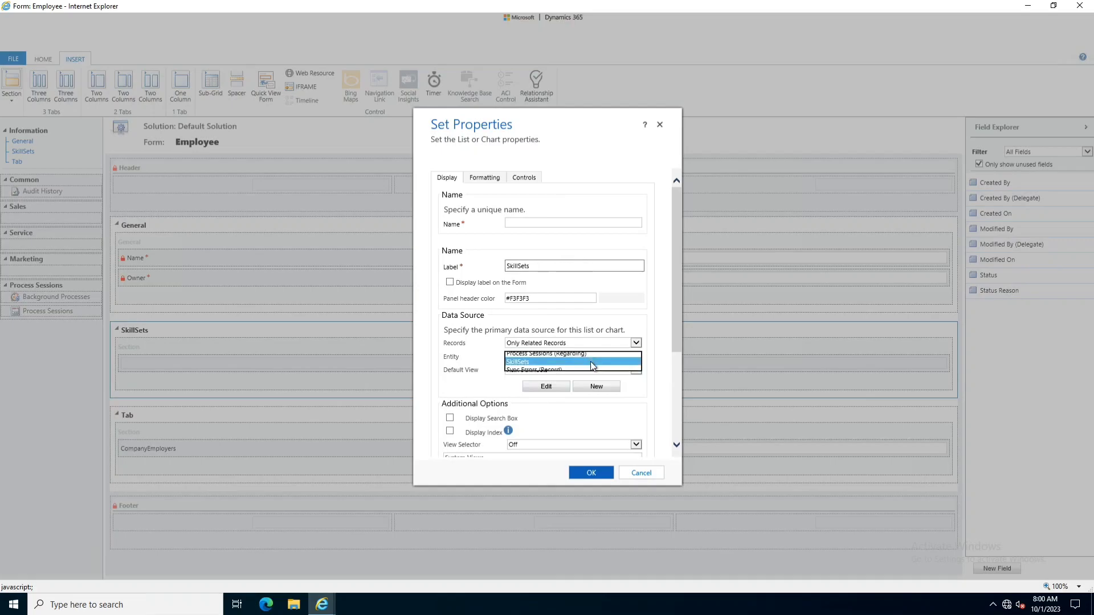
Set both the name and label of the sub-grid to ProfessionalSkills and accept its properties
{"action": "left_click", "coordinate": [527, 223]}
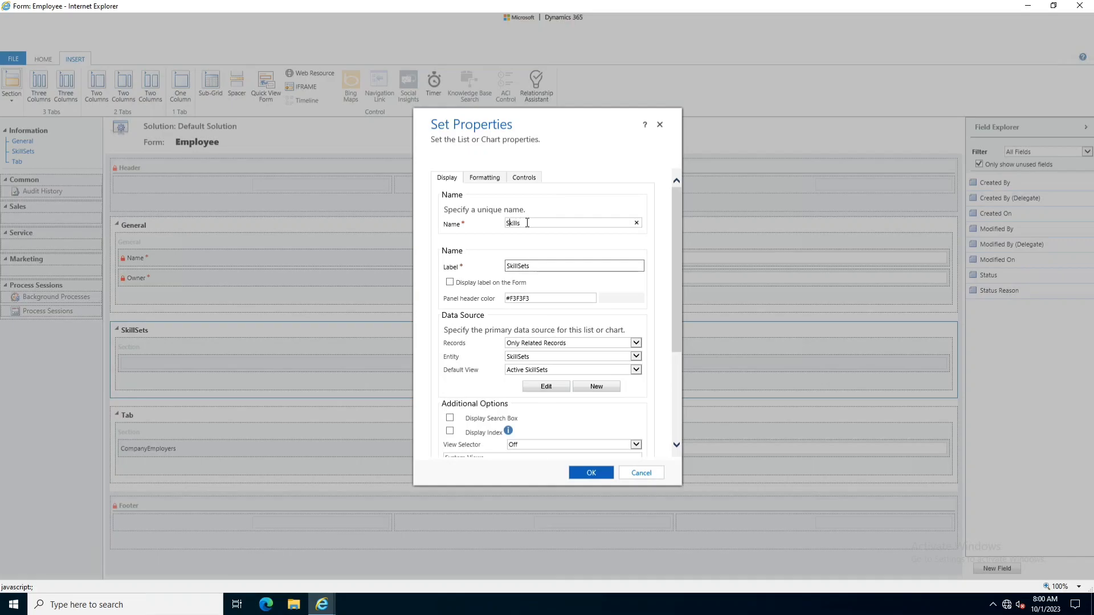
{"action": "type", "text": "Professional"}
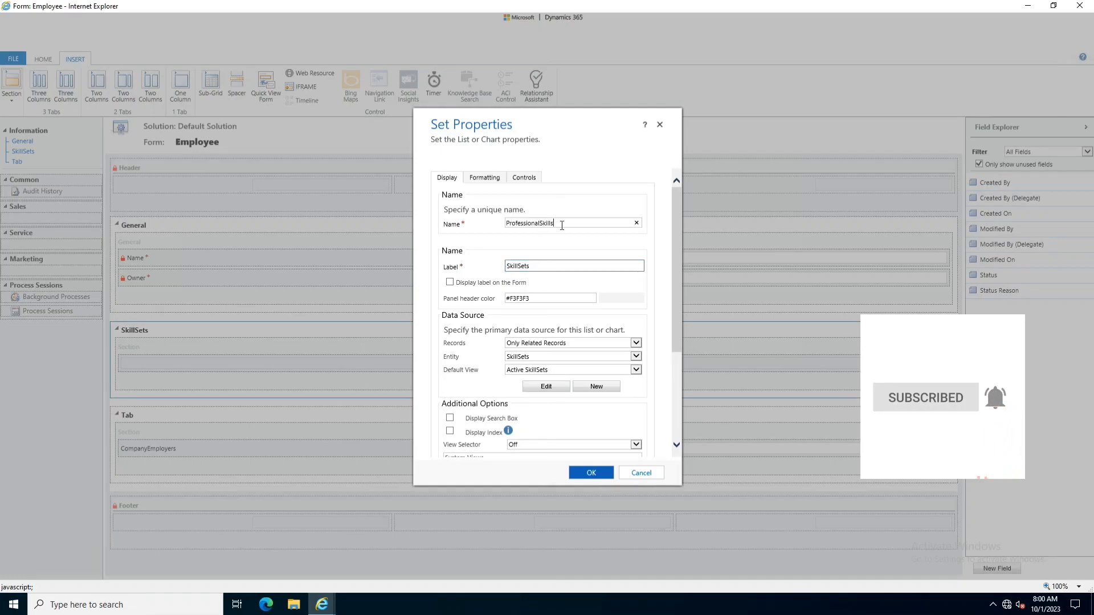
{"action": "left_click_drag", "start_coordinate": [550, 227], "coordinate": [504, 226]}
{"action": "key", "text": "ctrl+c"}
{"action": "left_click_drag", "start_coordinate": [533, 266], "coordinate": [491, 270]}
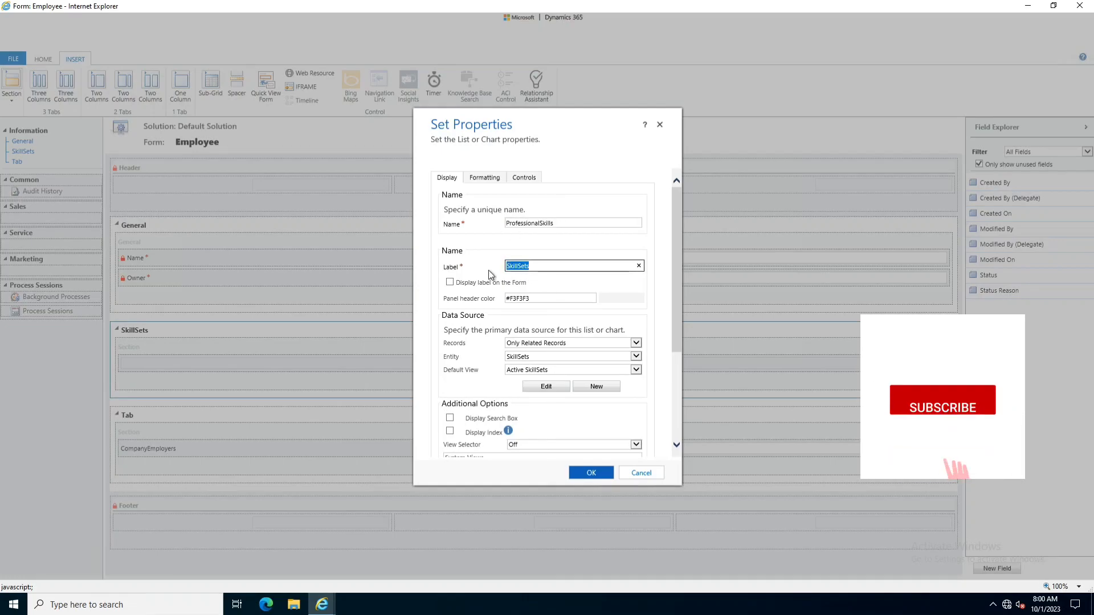
{"action": "key", "text": "ctrl+v"}
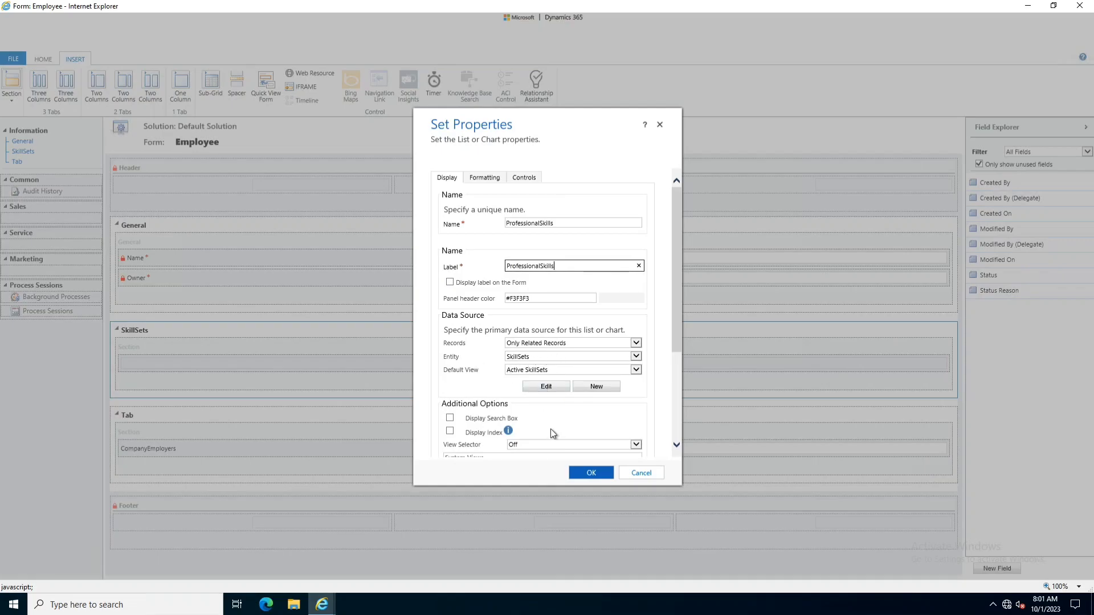
{"action": "scroll", "coordinate": [552, 431], "scroll_direction": "down", "scroll_amount": 3}
{"action": "left_click", "coordinate": [590, 474]}
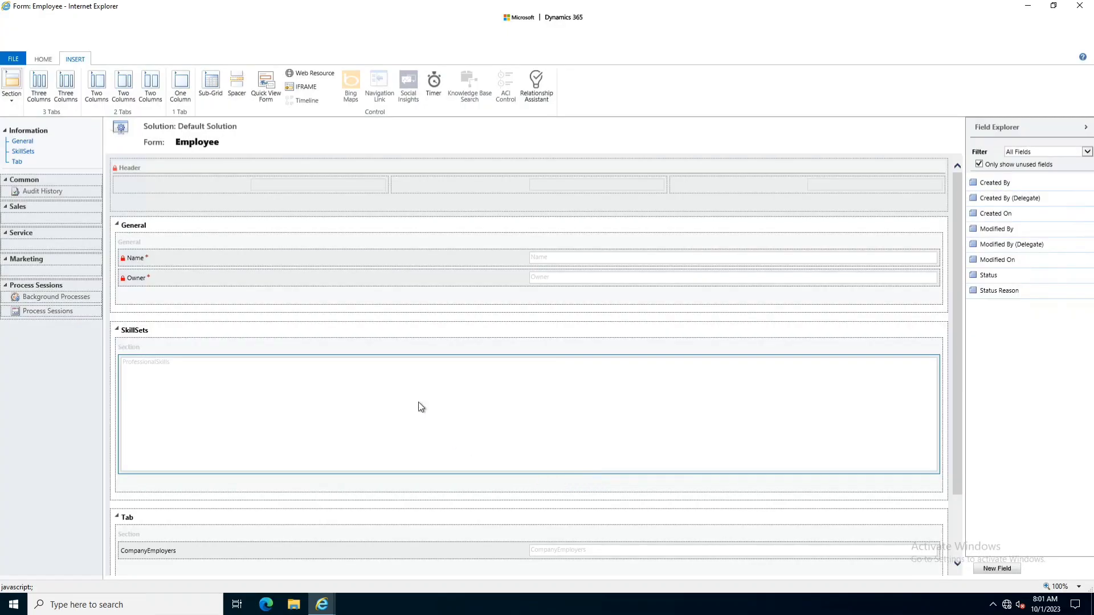
Publish and close the Employee form, and publish all customizations of the default solution
{"action": "left_click", "coordinate": [33, 60]}
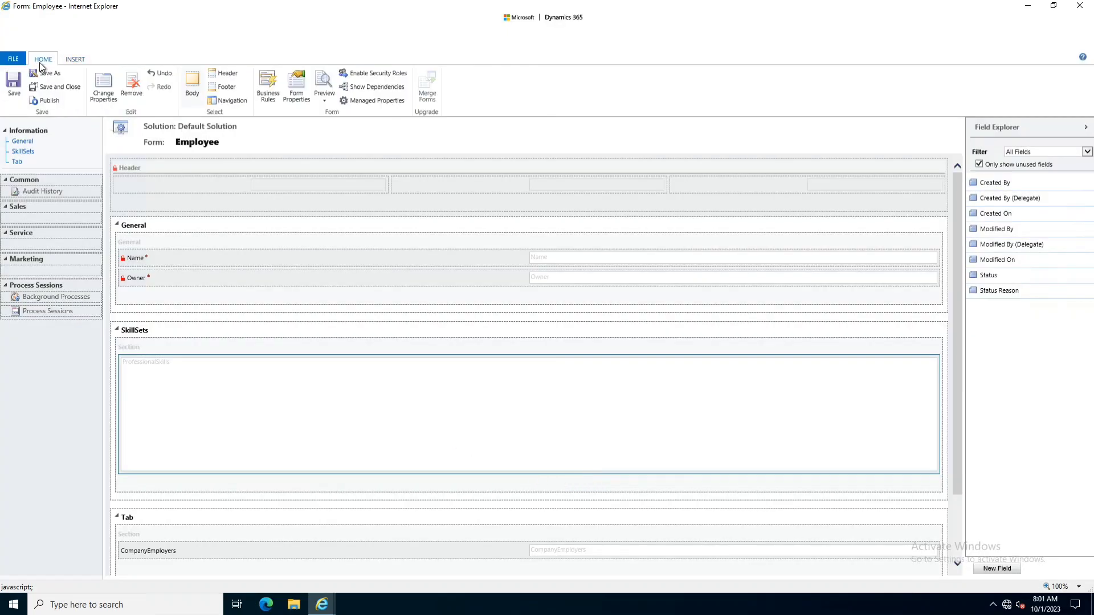
{"action": "left_click", "coordinate": [49, 101]}
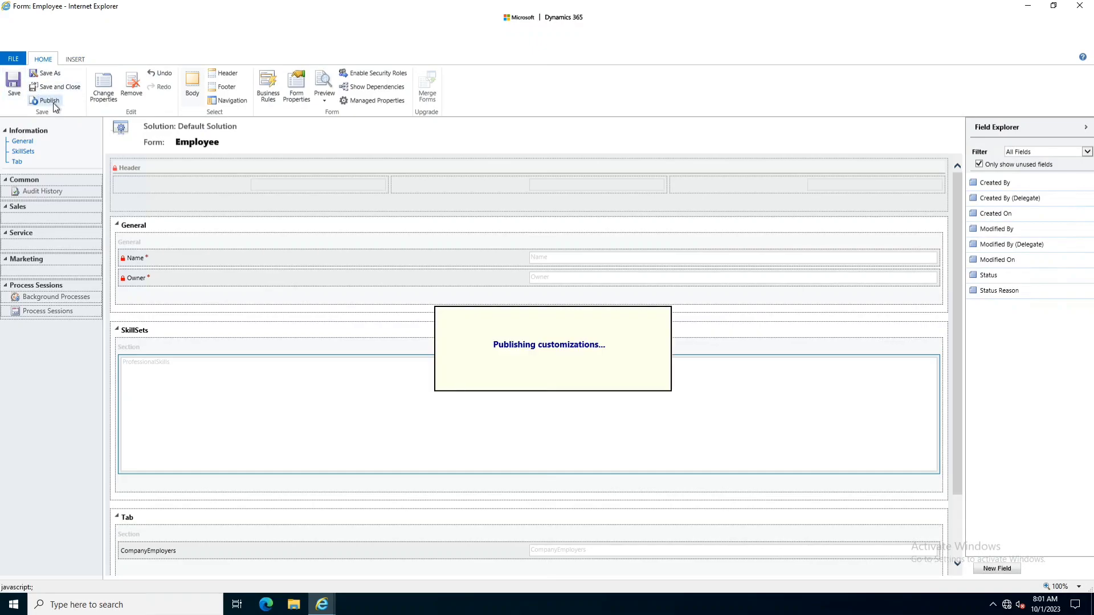
{"action": "left_click", "coordinate": [60, 87]}
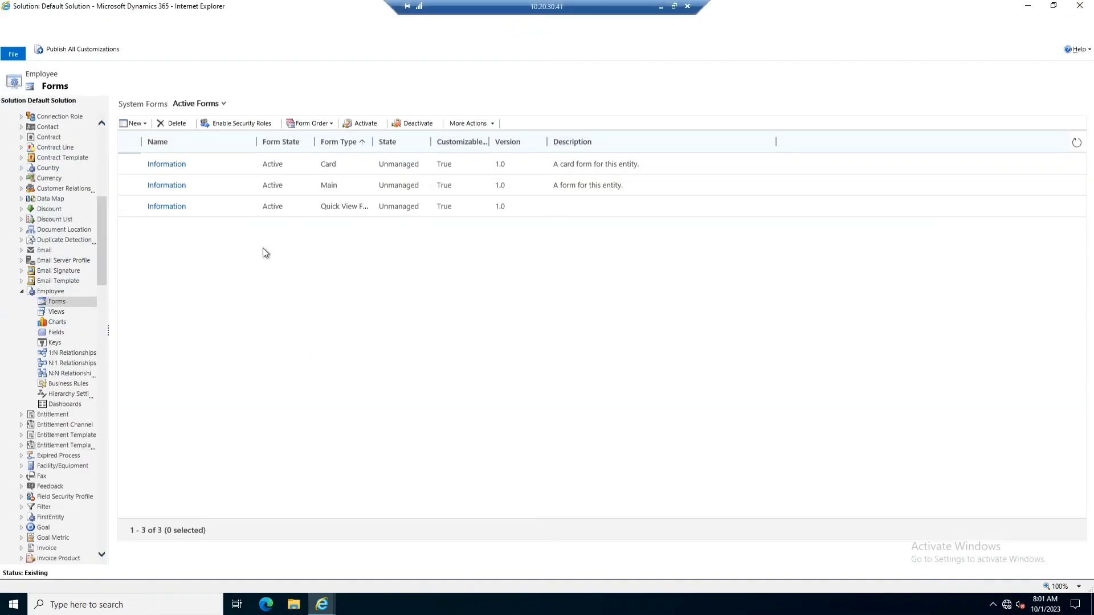
{"action": "left_click", "coordinate": [91, 51]}
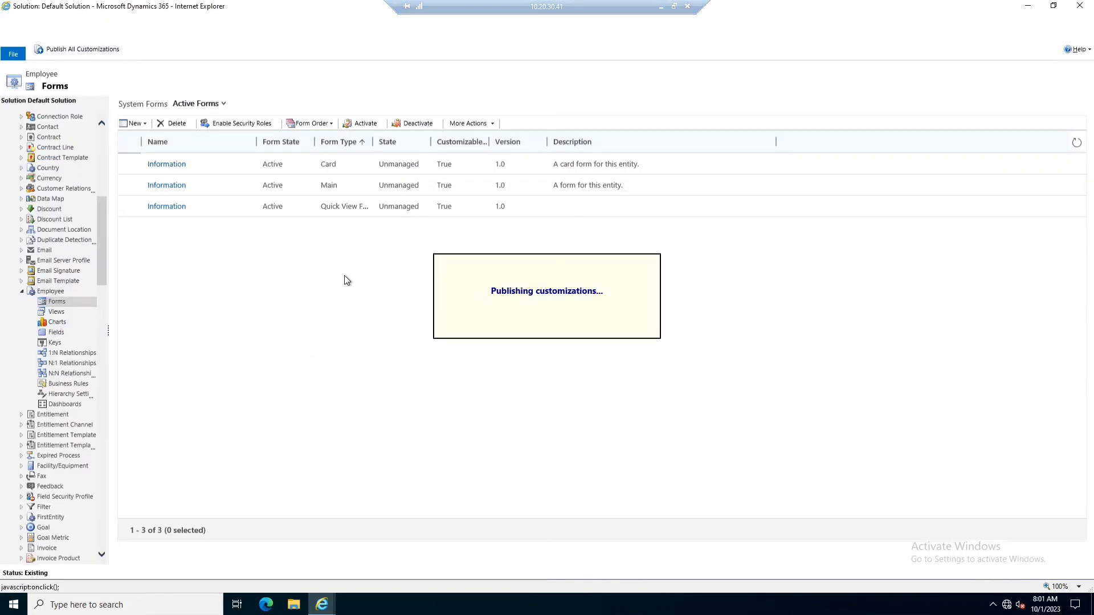
Return to the main Dynamics 365 browser window, refresh it and open the SkillSets list of the CustomModule area
{"action": "mouse_move", "coordinate": [322, 604]}
{"action": "left_click", "coordinate": [306, 564]}
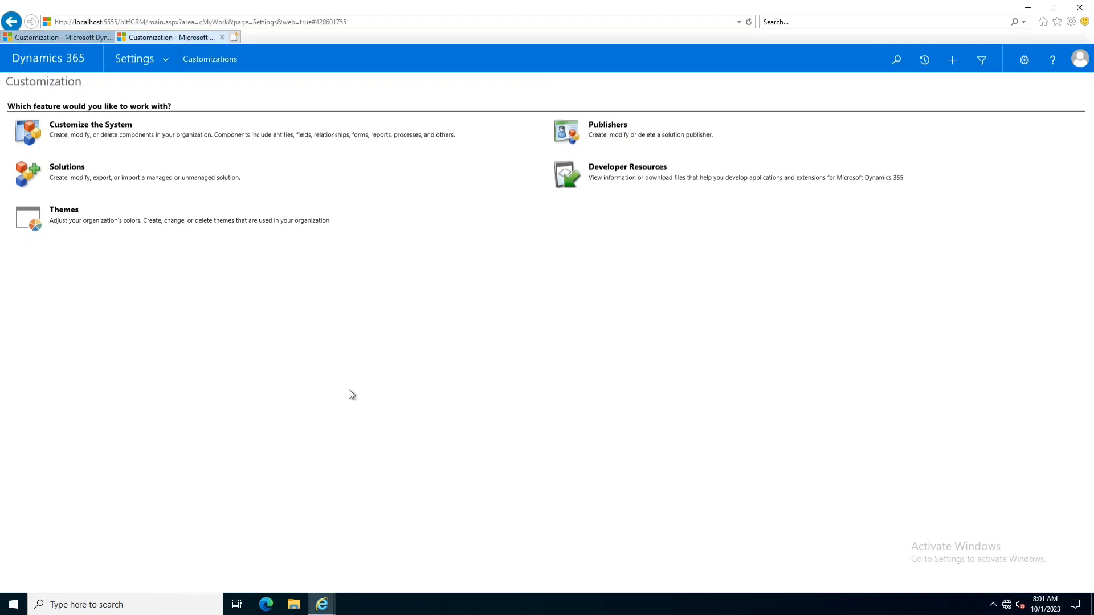
{"action": "left_click", "coordinate": [67, 38]}
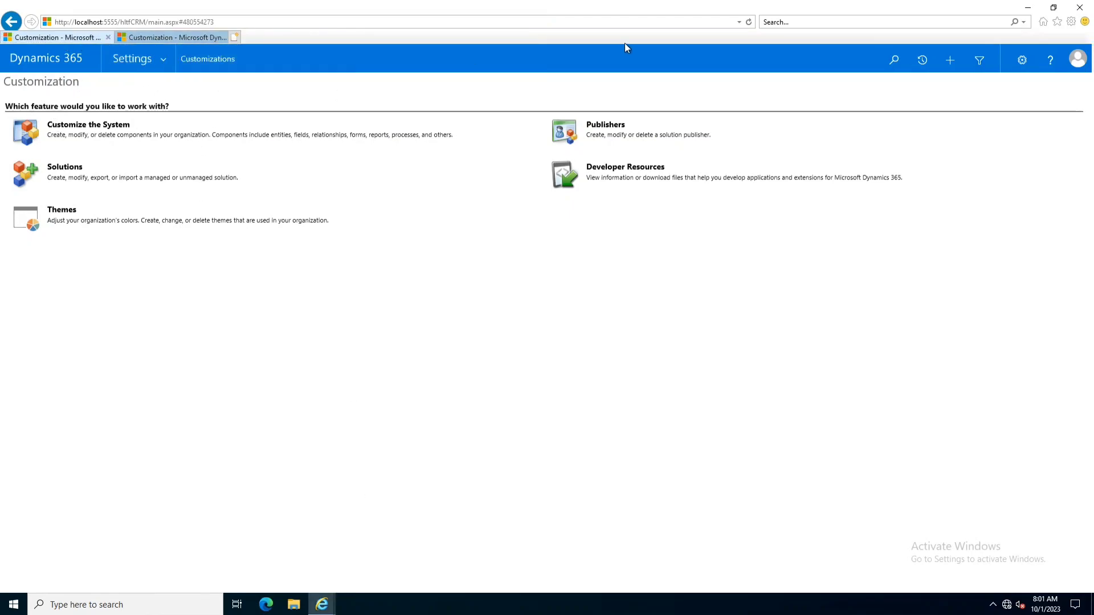
{"action": "left_click", "coordinate": [746, 23]}
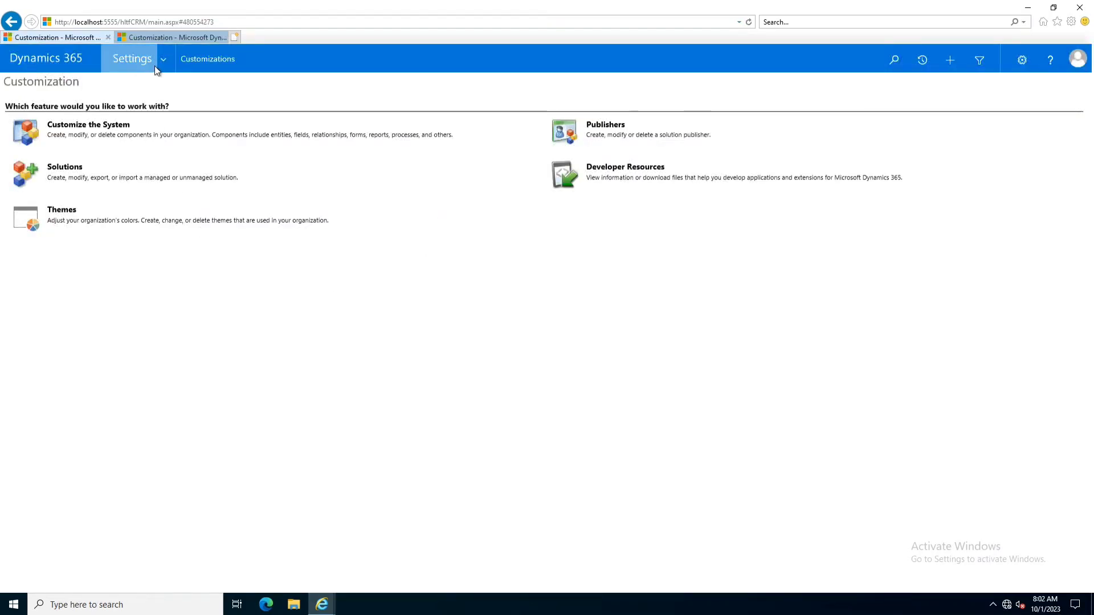
{"action": "left_click", "coordinate": [163, 64]}
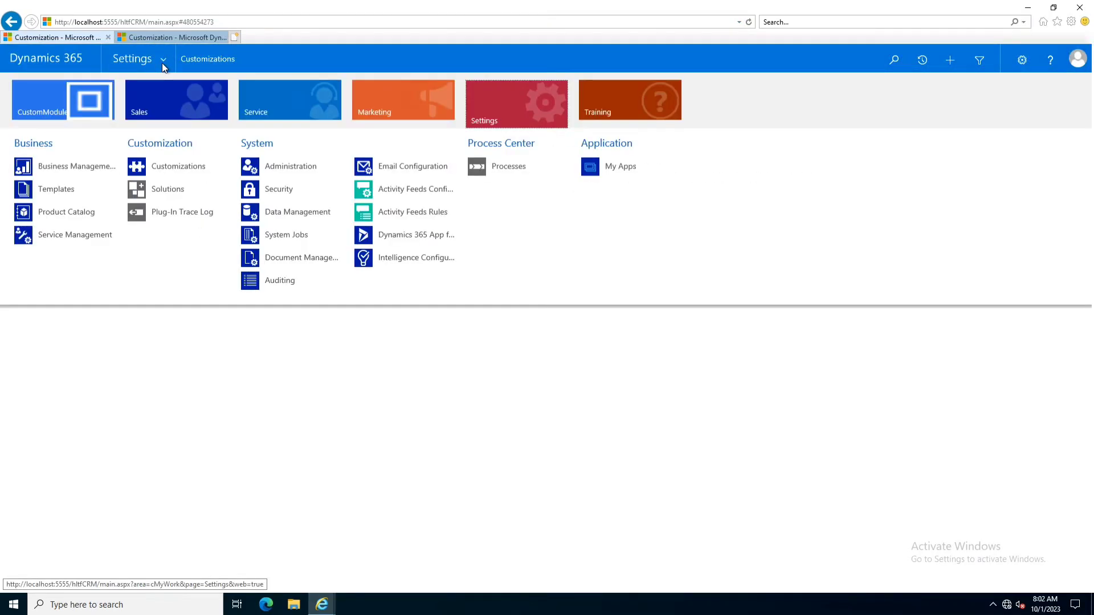
{"action": "left_click", "coordinate": [63, 104]}
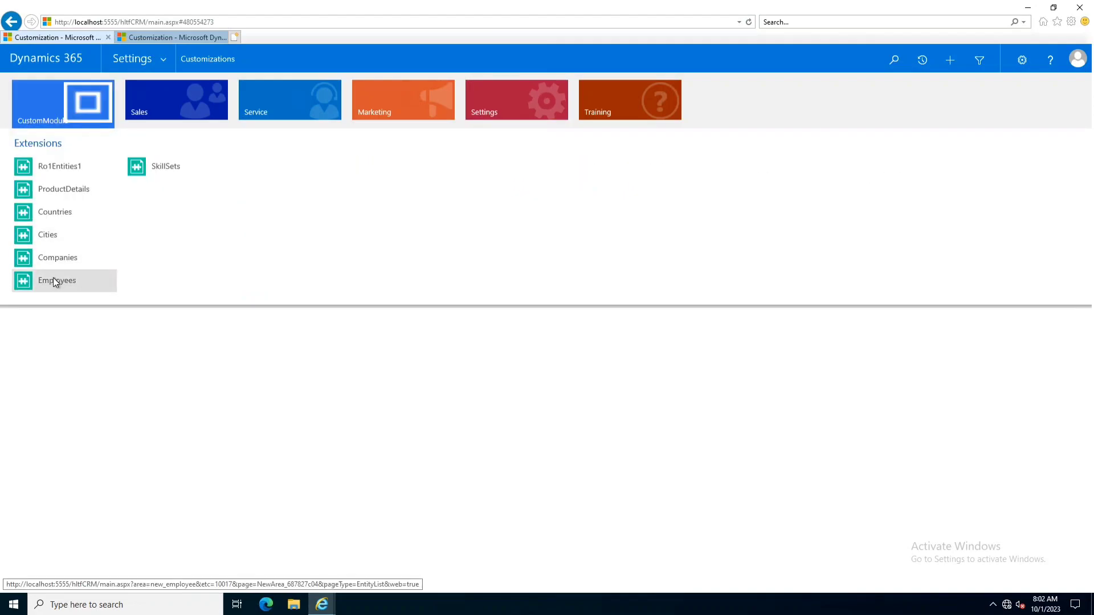
{"action": "left_click", "coordinate": [154, 166]}
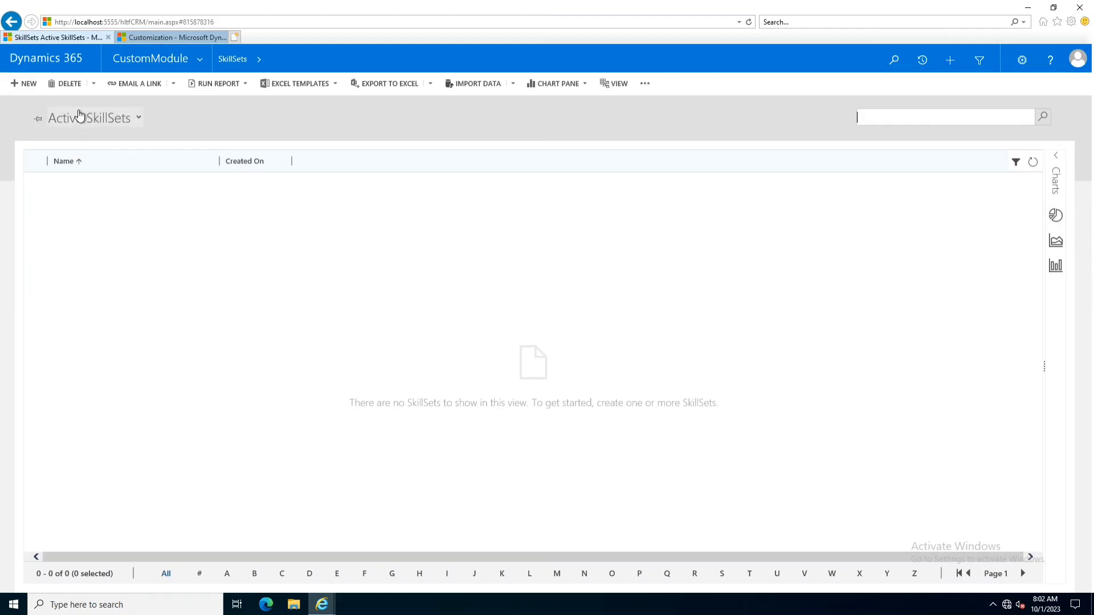
Create and save a SkillSet record named Human Resource Mgmt
{"action": "left_click", "coordinate": [26, 84]}
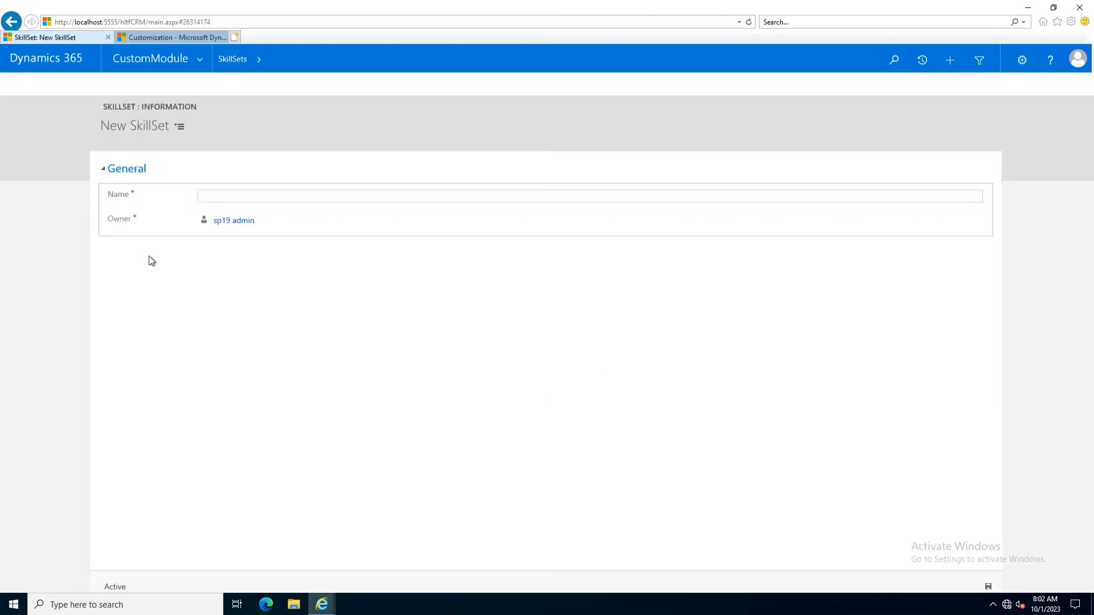
{"action": "left_click", "coordinate": [249, 198]}
{"action": "type", "text": "Human Ra"}
{"action": "key", "text": "BackSpace"}
{"action": "type", "text": "esource Mgmt"}
{"action": "left_click", "coordinate": [36, 84]}
Create and save a SkillSet record named MBA (Supply Chain)
{"action": "left_click", "coordinate": [17, 84]}
{"action": "type", "text": "MBA "}
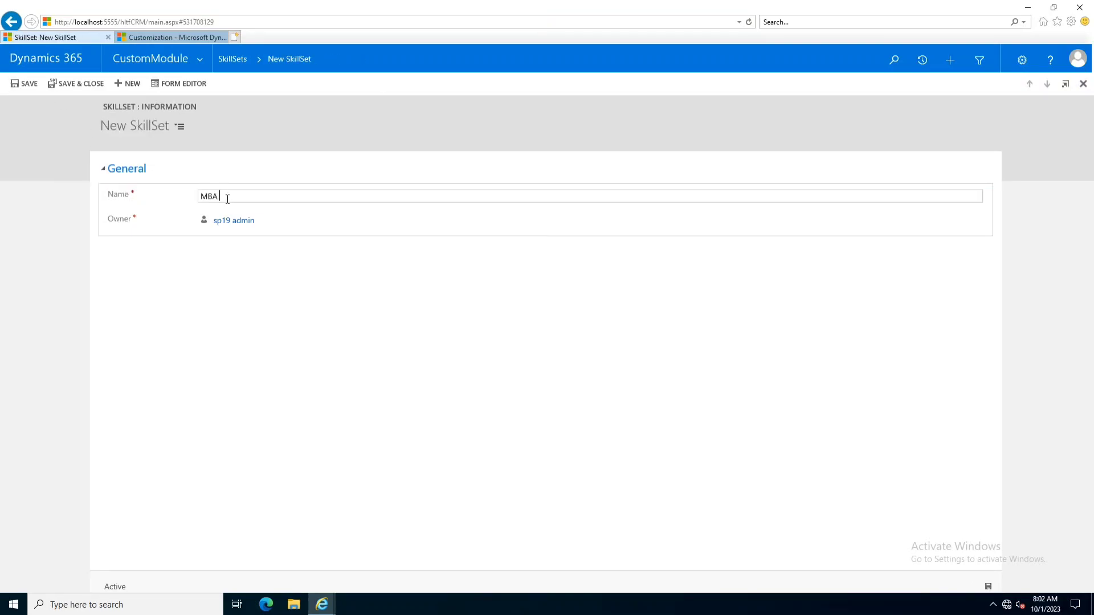
{"action": "type", "text": "(Supply Chain"}
{"action": "left_click", "coordinate": [24, 84]}
Create and save a SkillSet record named MBA( Finance)
{"action": "left_click", "coordinate": [20, 85]}
{"action": "type", "text": "BE ("}
{"action": "key", "text": "BackSpace"}
{"action": "key", "text": "BackSpace"}
{"action": "key", "text": "BackSpace"}
{"action": "key", "text": "BackSpace"}
{"action": "type", "text": "MBA( Finanace"}
{"action": "left_click", "coordinate": [24, 84]}
Create and save a SkillSet record named PHD and return to the active SkillSets list
{"action": "left_click", "coordinate": [29, 84]}
{"action": "type", "text": "PHD"}
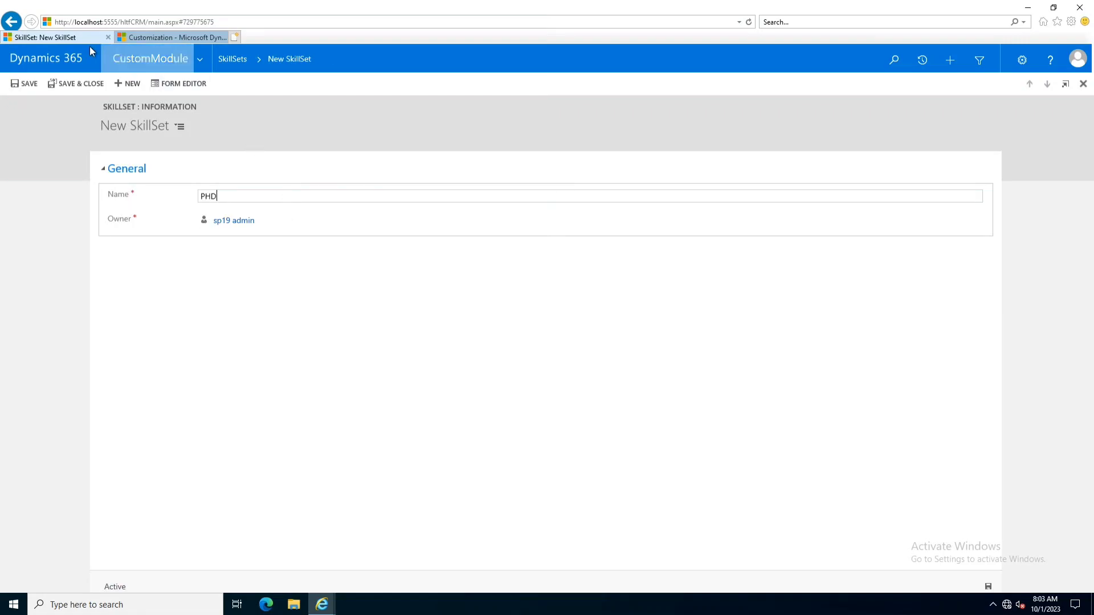
{"action": "left_click", "coordinate": [14, 89]}
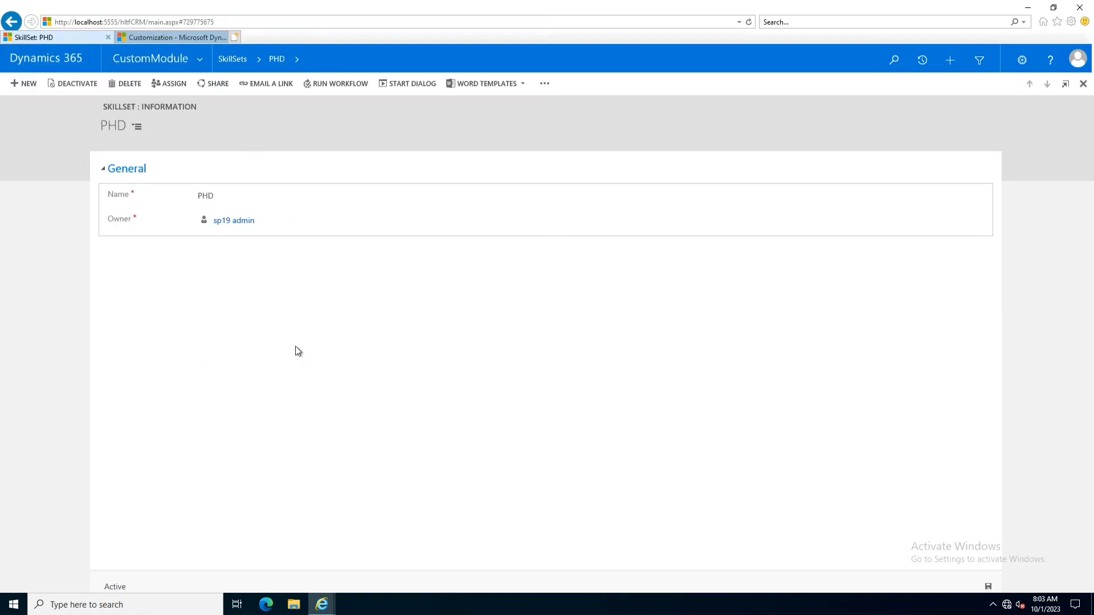
{"action": "left_click", "coordinate": [237, 62]}
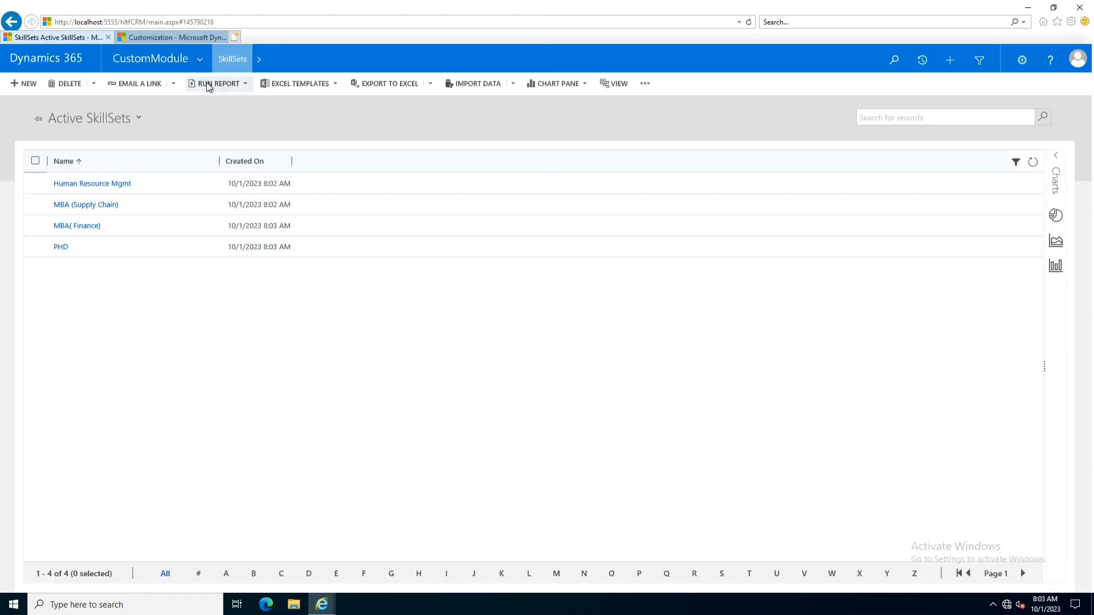
Open the Employer A-1 record from the Employees list and add MBA (Supply Chain) to its SkillSets sub-grid
{"action": "left_click", "coordinate": [198, 62]}
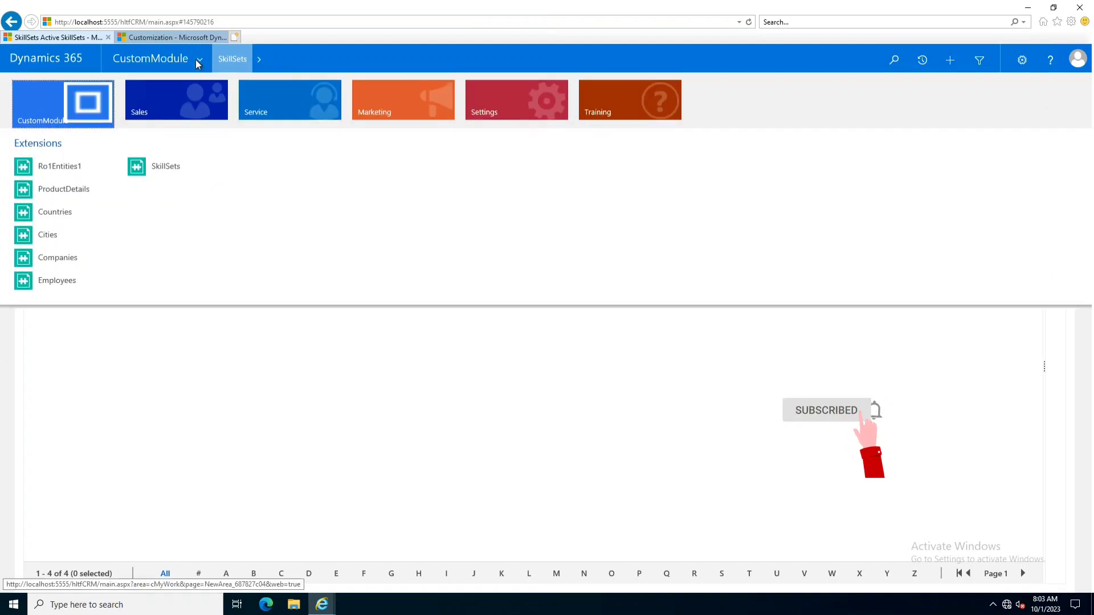
{"action": "left_click", "coordinate": [60, 281]}
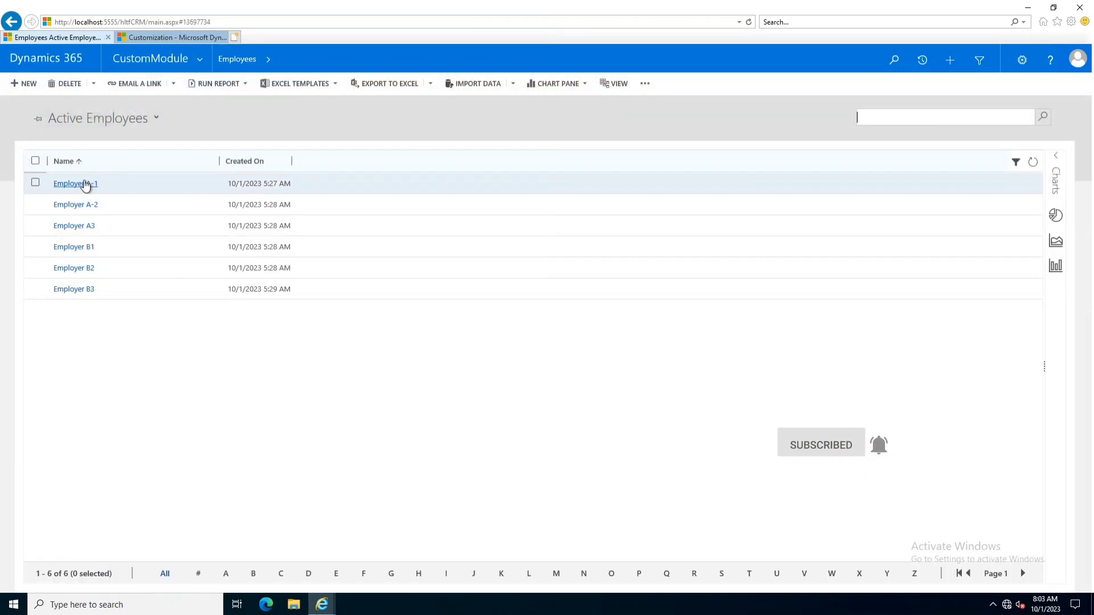
{"action": "key", "text": "Return"}
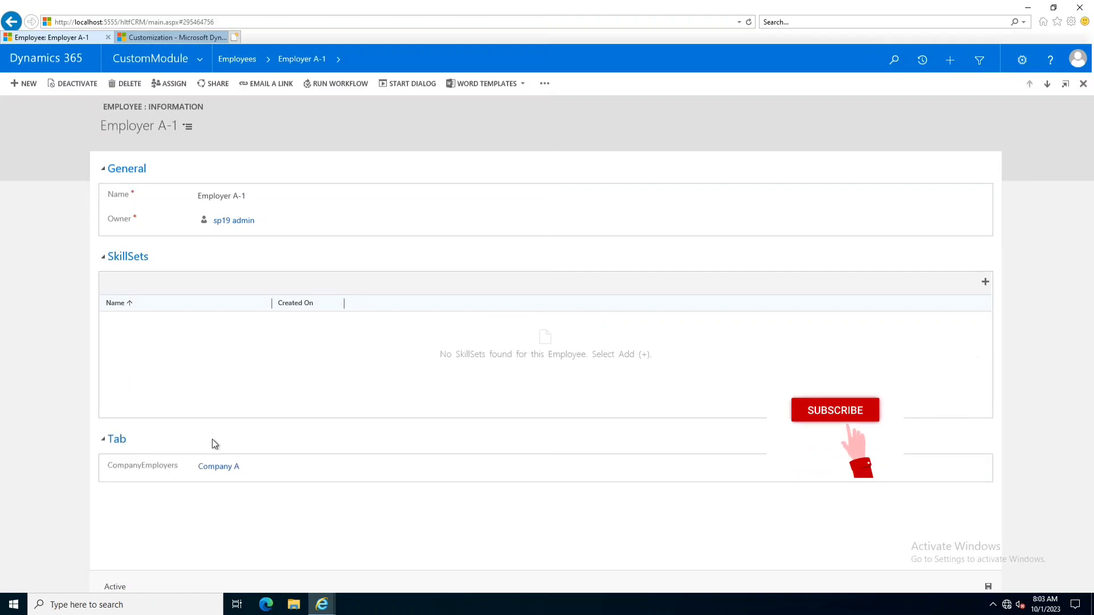
{"action": "left_click", "coordinate": [982, 282]}
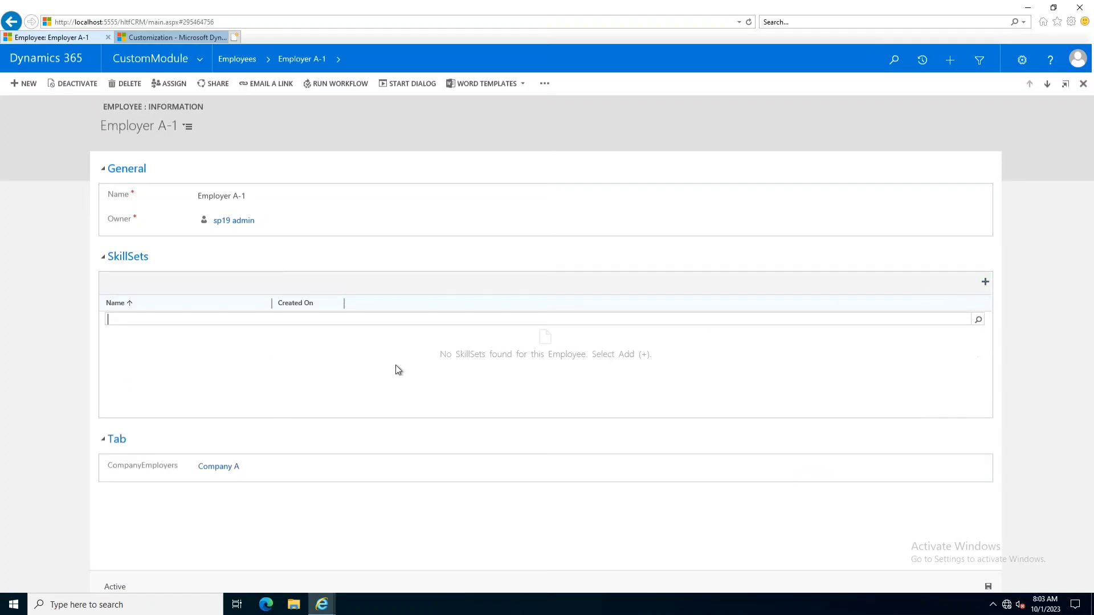
{"action": "left_click", "coordinate": [976, 320]}
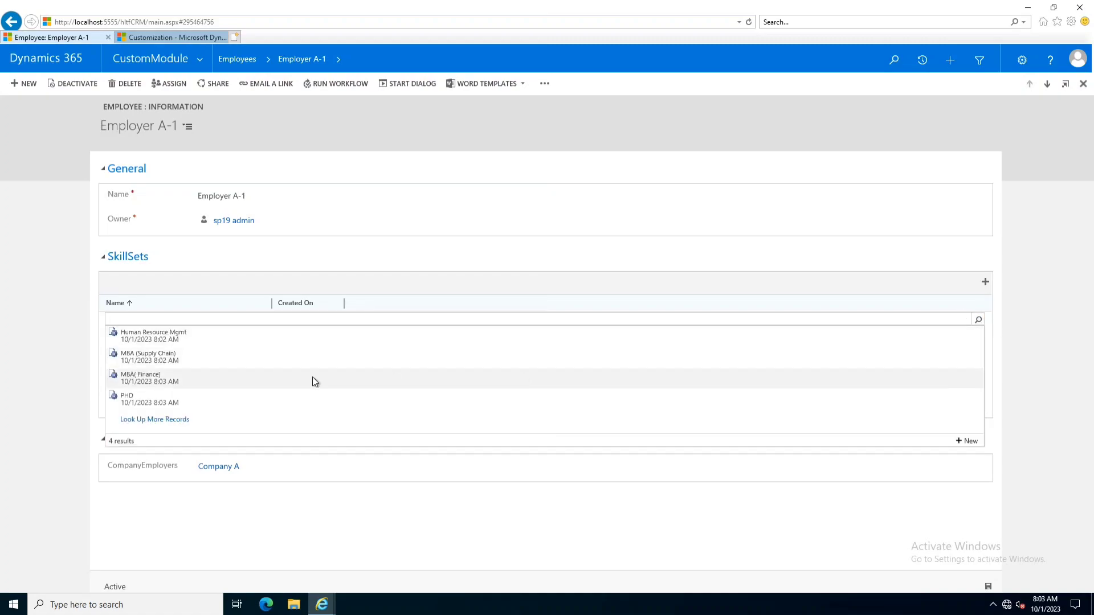
{"action": "left_click", "coordinate": [199, 359]}
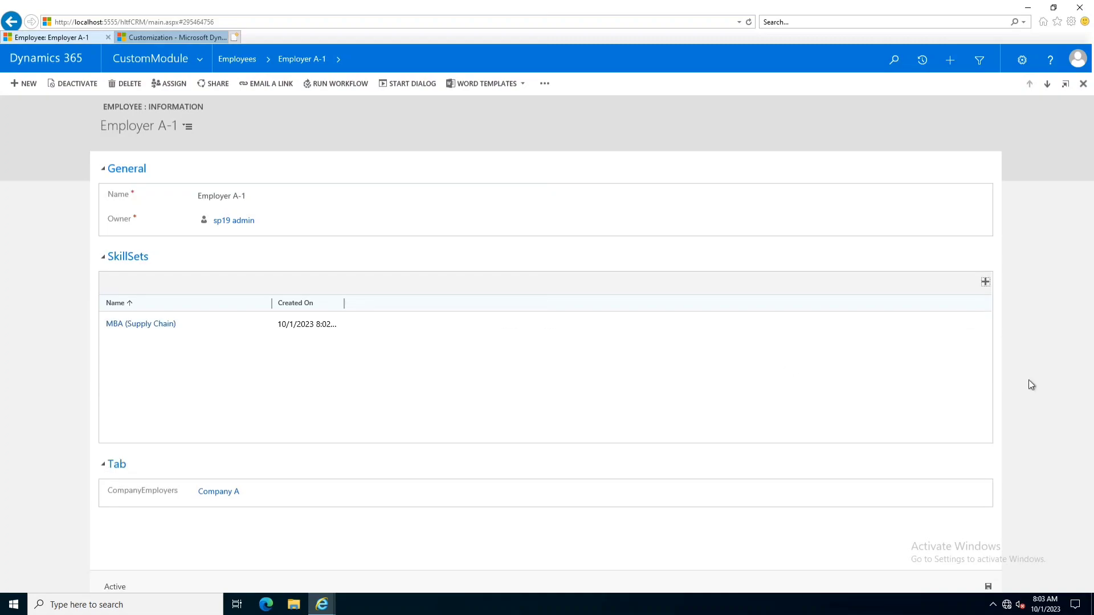
Add PHD as another skill set in the SkillSets sub-grid of Employer A-1
{"action": "left_click", "coordinate": [985, 282]}
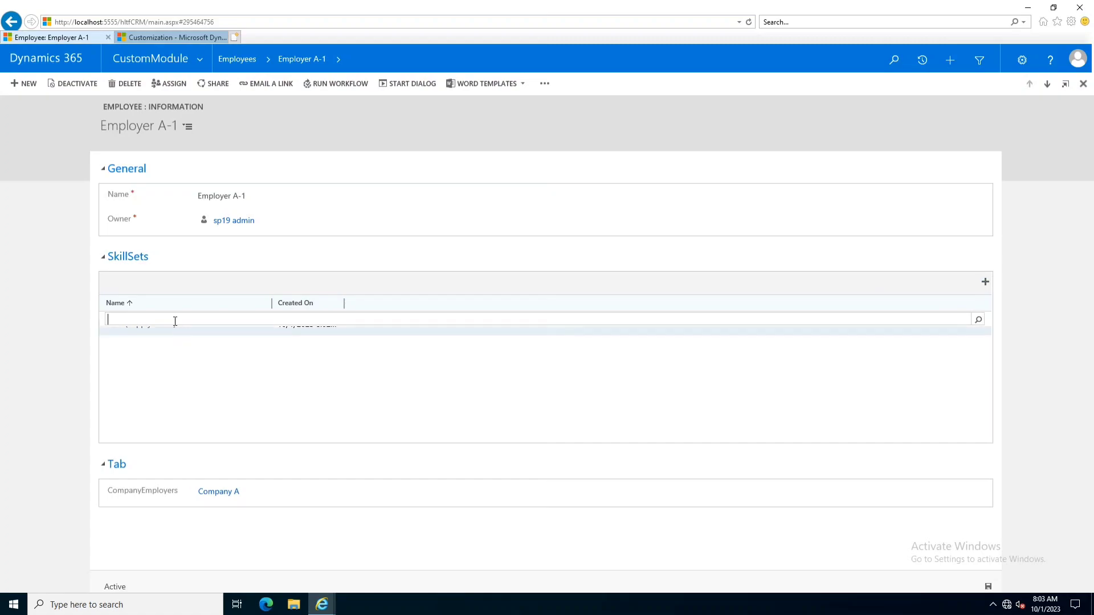
{"action": "left_click", "coordinate": [975, 320]}
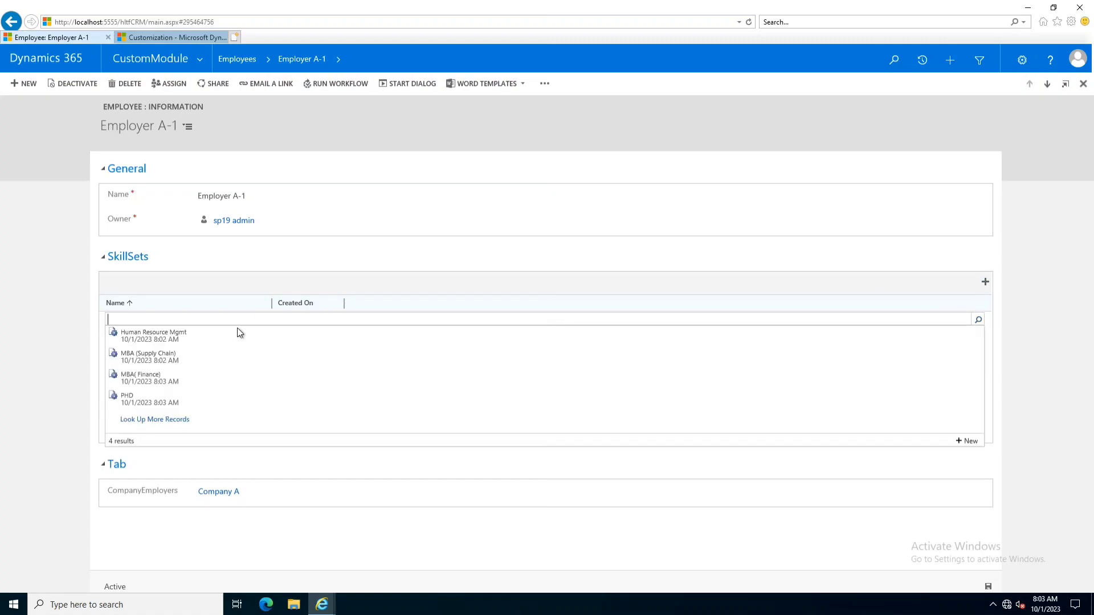
{"action": "left_click", "coordinate": [146, 398]}
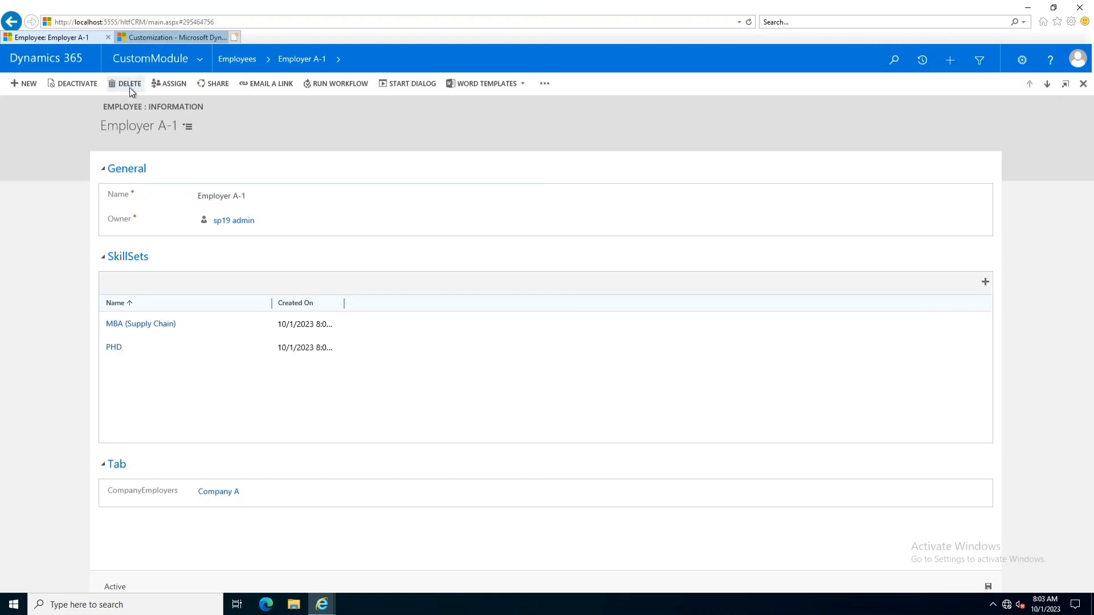
Add MBA( Finance) to the SkillSets sub-grid of the Employer A-2 record and return to the Employees list
{"action": "left_click", "coordinate": [236, 61]}
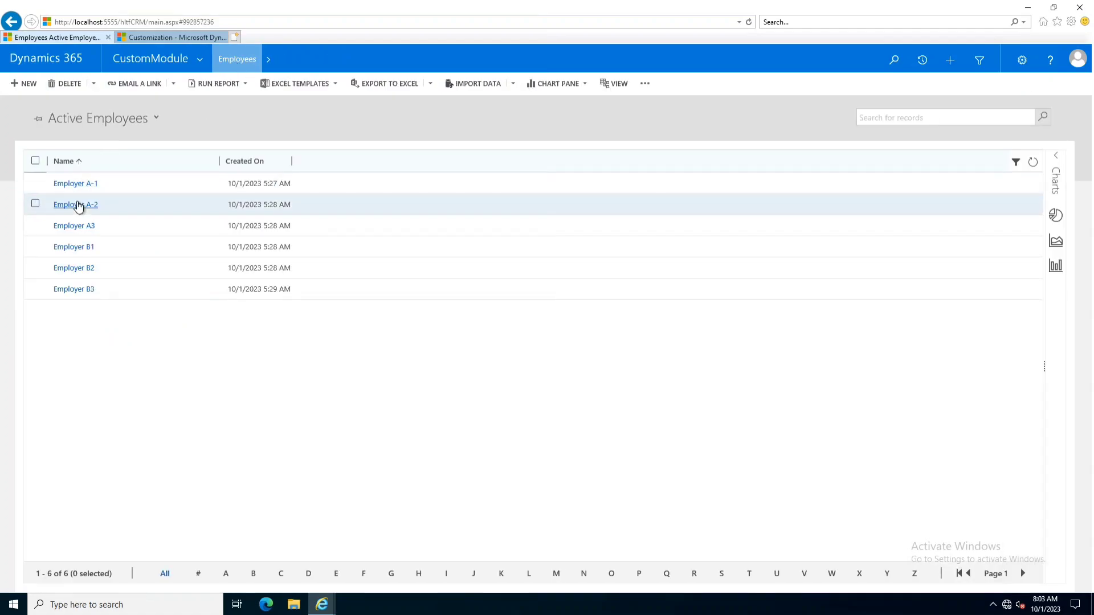
{"action": "left_click", "coordinate": [78, 206]}
{"action": "left_click", "coordinate": [985, 283]}
{"action": "left_click", "coordinate": [977, 319]}
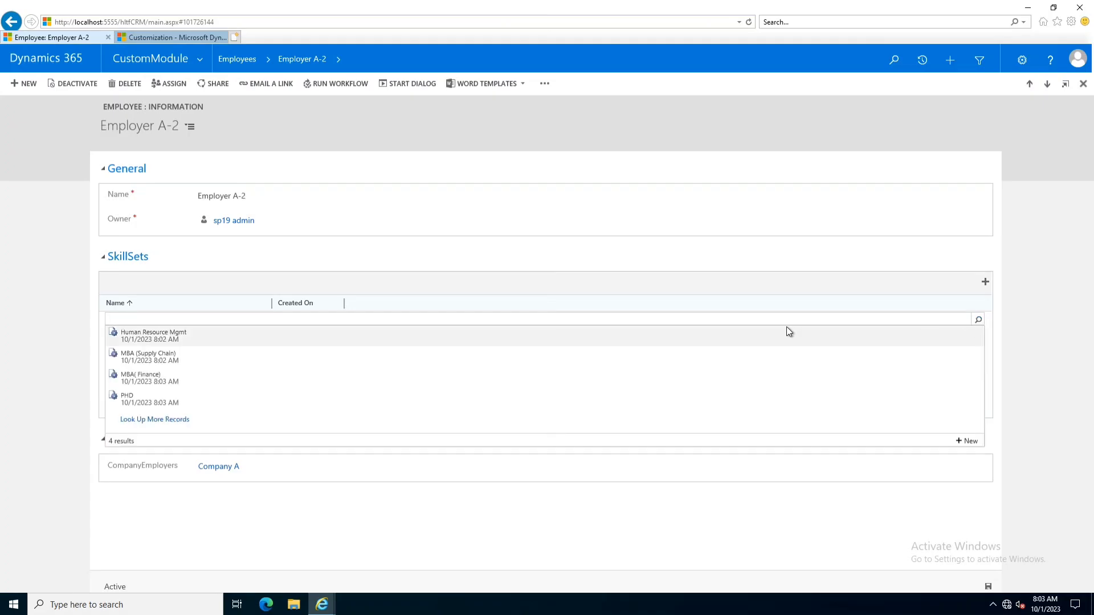
{"action": "left_click", "coordinate": [171, 380]}
{"action": "left_click", "coordinate": [252, 65]}
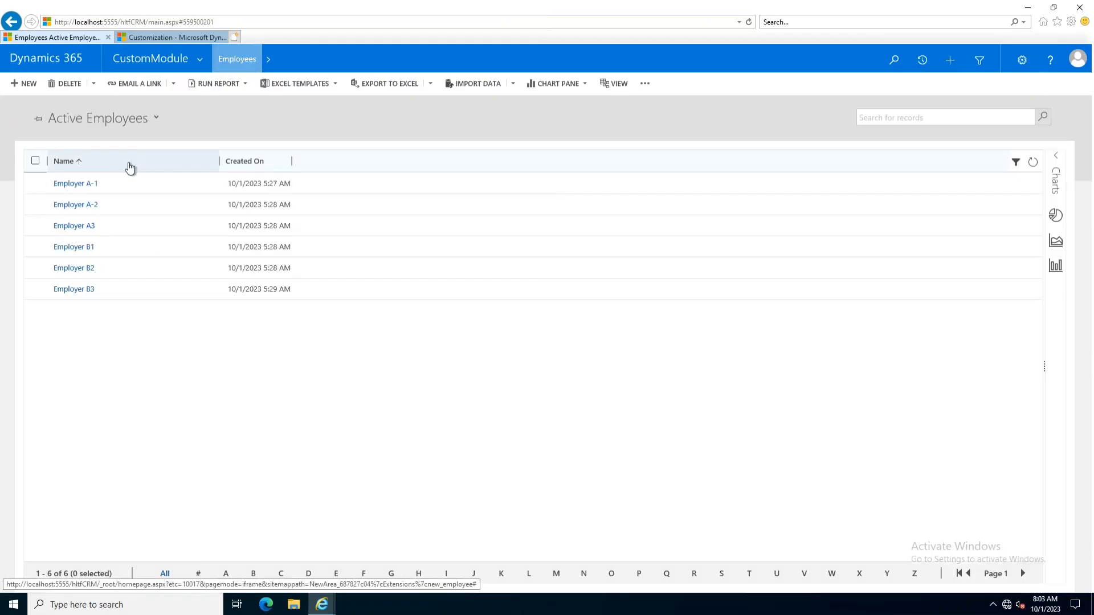
Add Human Resource Mgmt and MBA (Supply Chain) to the SkillSets sub-grid of the Employer A3 record and return to the Employees list
{"action": "left_click", "coordinate": [83, 226]}
{"action": "left_click", "coordinate": [985, 282]}
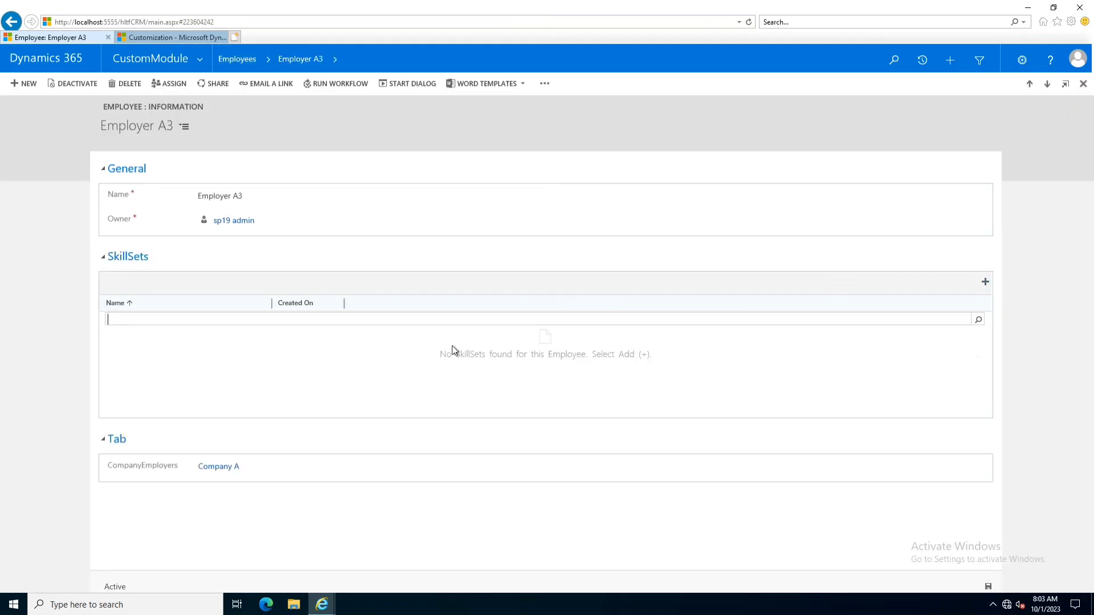
{"action": "left_click", "coordinate": [982, 323]}
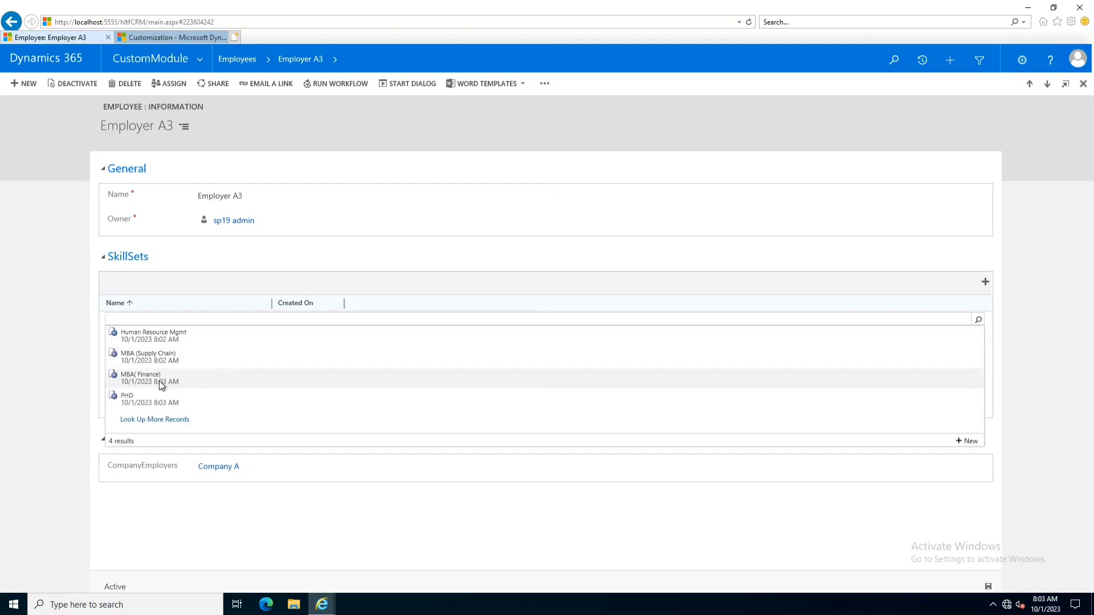
{"action": "left_click", "coordinate": [165, 336]}
{"action": "left_click", "coordinate": [985, 283]}
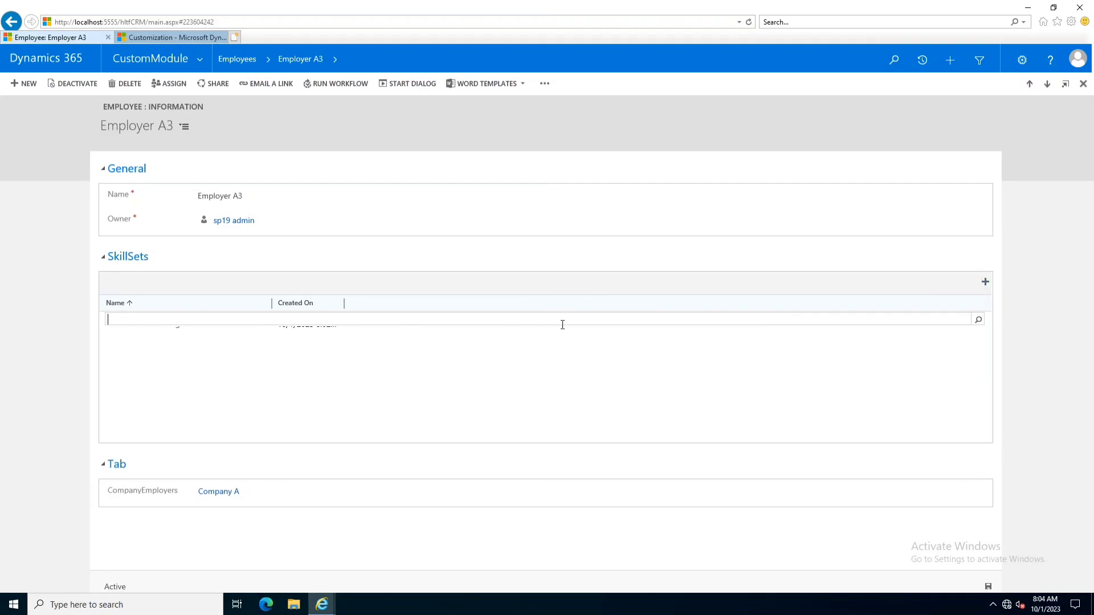
{"action": "left_click", "coordinate": [980, 320]}
{"action": "left_click", "coordinate": [173, 352]}
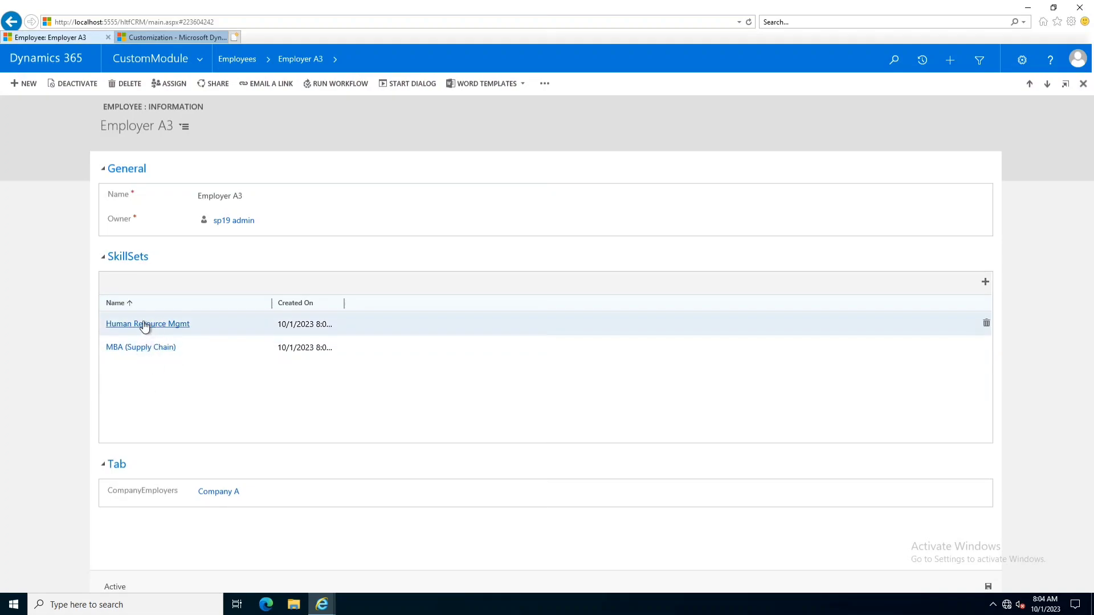
{"action": "left_click", "coordinate": [242, 60]}
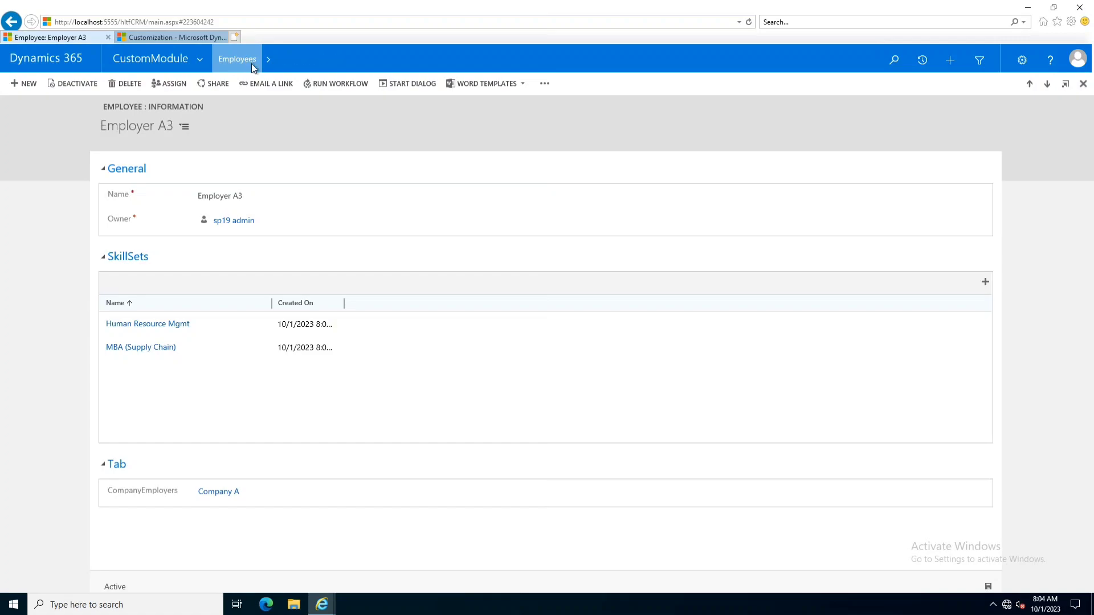
Add MBA( Finance) and MBA (Supply Chain) to the SkillSets sub-grid of the Employer B1 record and return to the Employees list
{"action": "left_click", "coordinate": [78, 251]}
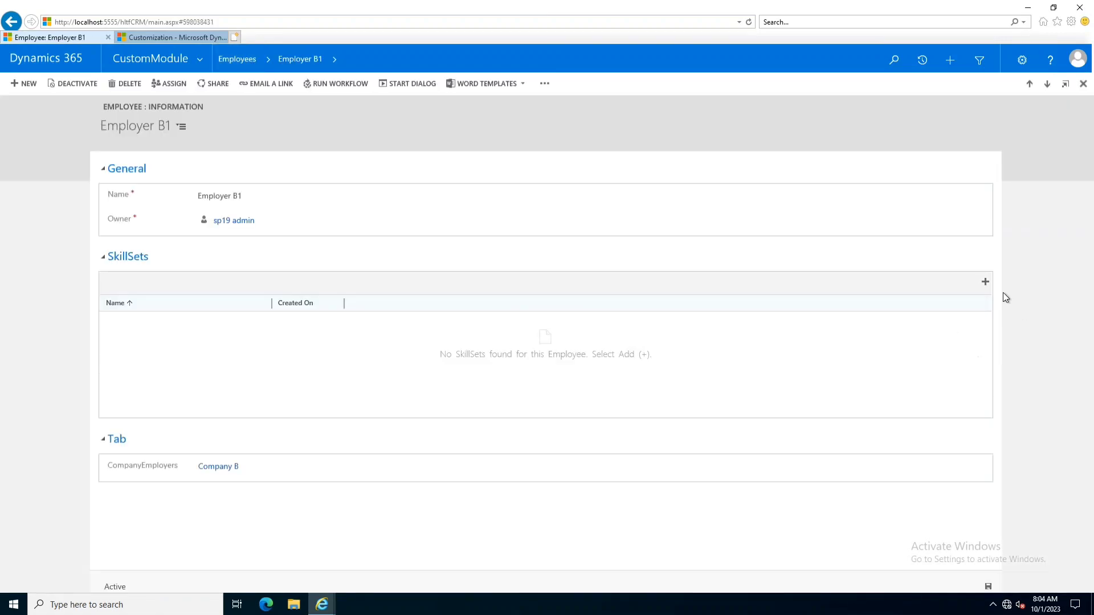
{"action": "left_click", "coordinate": [978, 320]}
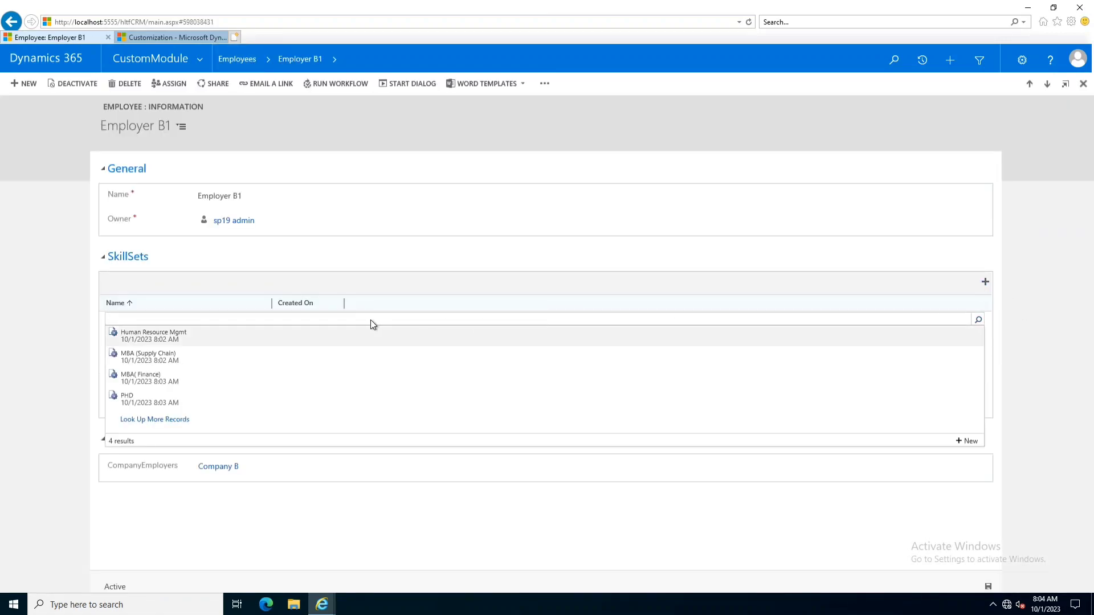
{"action": "left_click", "coordinate": [132, 375]}
{"action": "left_click", "coordinate": [985, 282]}
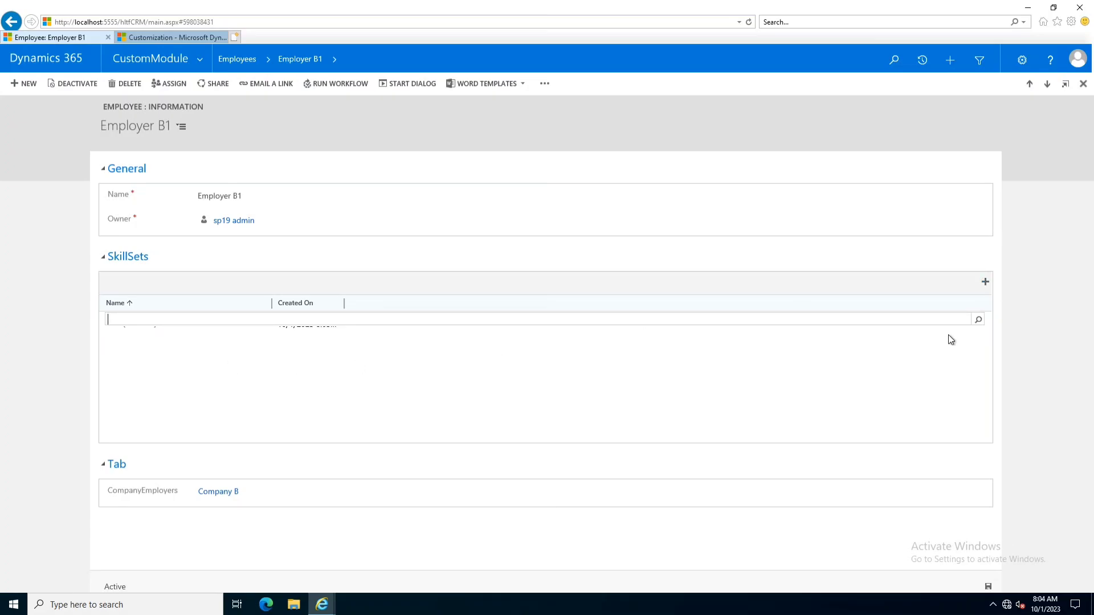
{"action": "left_click", "coordinate": [978, 319]}
{"action": "left_click", "coordinate": [167, 356]}
{"action": "left_click", "coordinate": [237, 59]}
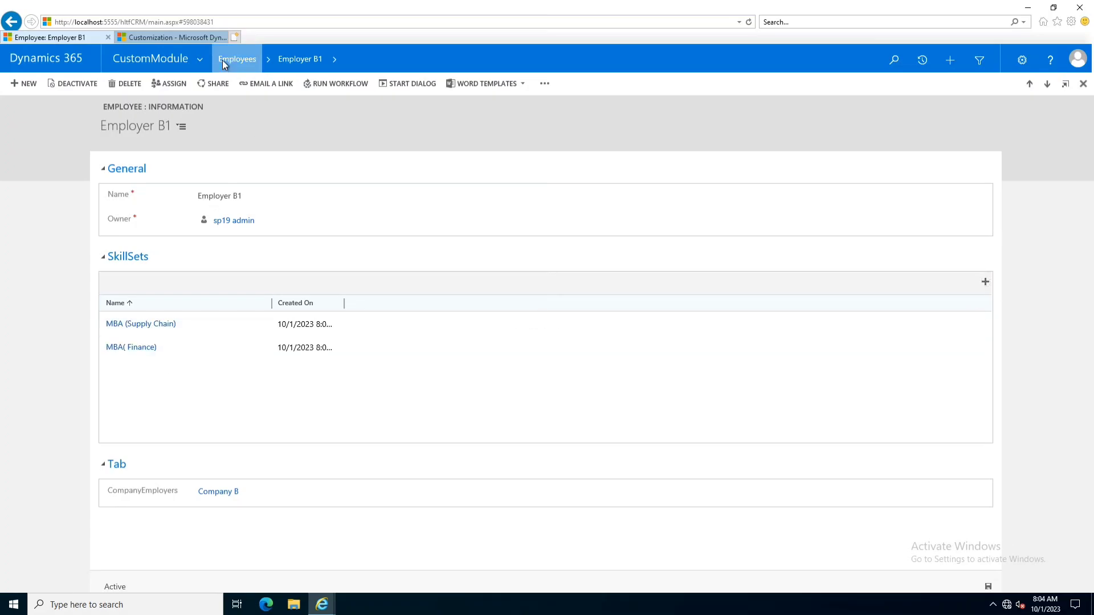
Add Human Resource Mgmt and PHD to the SkillSets sub-grid of the Employer B2 record and return to the Employees list
{"action": "left_click", "coordinate": [67, 269]}
{"action": "left_click", "coordinate": [985, 282]}
{"action": "left_click", "coordinate": [978, 320]}
{"action": "left_click", "coordinate": [159, 335]}
{"action": "left_click", "coordinate": [984, 282]}
{"action": "left_click", "coordinate": [978, 319]}
{"action": "left_click", "coordinate": [151, 397]}
{"action": "left_click", "coordinate": [240, 57]}
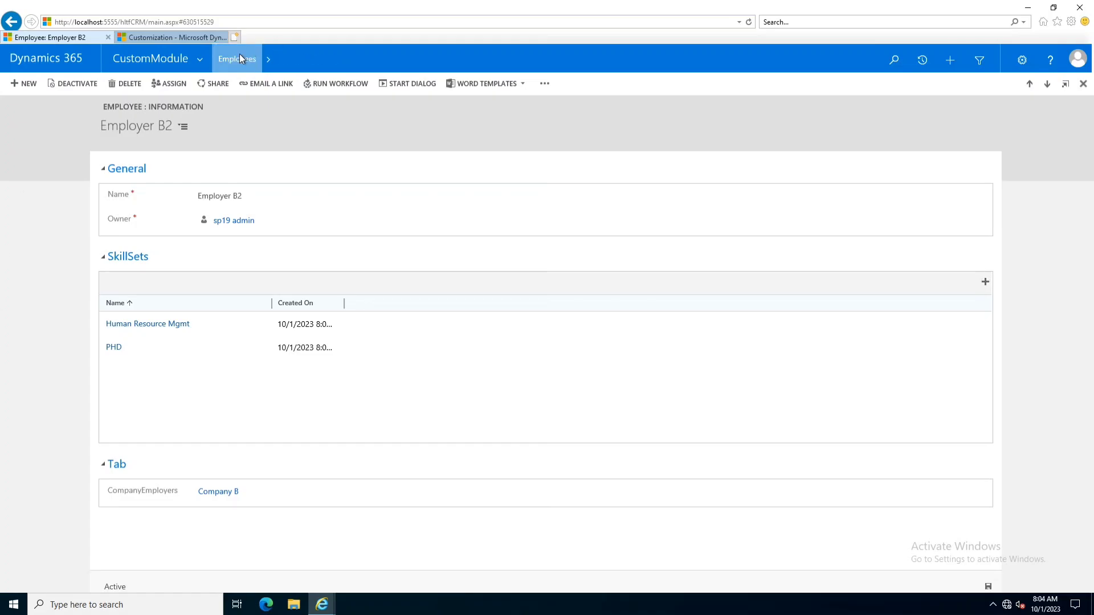
Add Human Resource Mgmt to the SkillSets sub-grid of the Employer B3 record and return to the Employees list
{"action": "left_click", "coordinate": [80, 286]}
{"action": "left_click", "coordinate": [985, 282]}
{"action": "left_click", "coordinate": [979, 318]}
{"action": "left_click", "coordinate": [142, 332]}
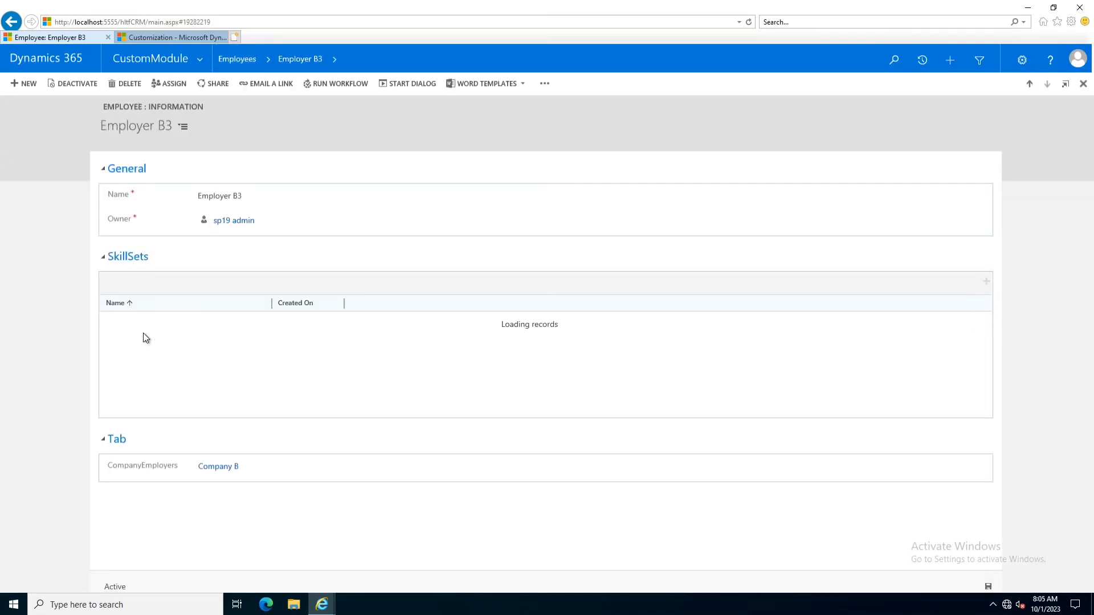
{"action": "left_click", "coordinate": [243, 63]}
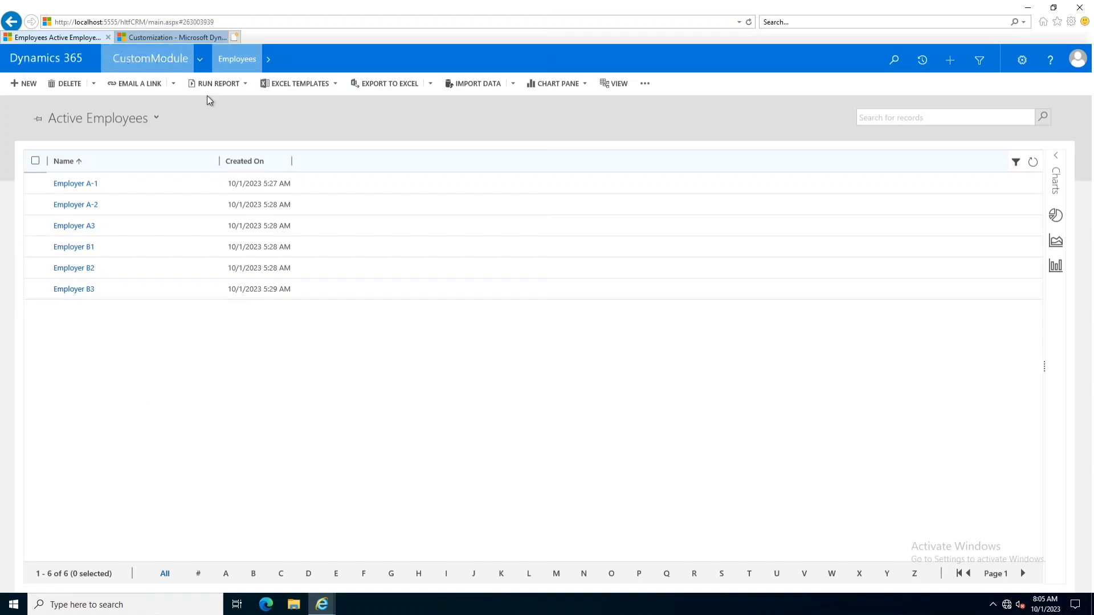
Open the MBA (Supply Chain) record from the SkillSets list and check its form for related employees
{"action": "left_click", "coordinate": [201, 60]}
{"action": "left_click", "coordinate": [155, 168]}
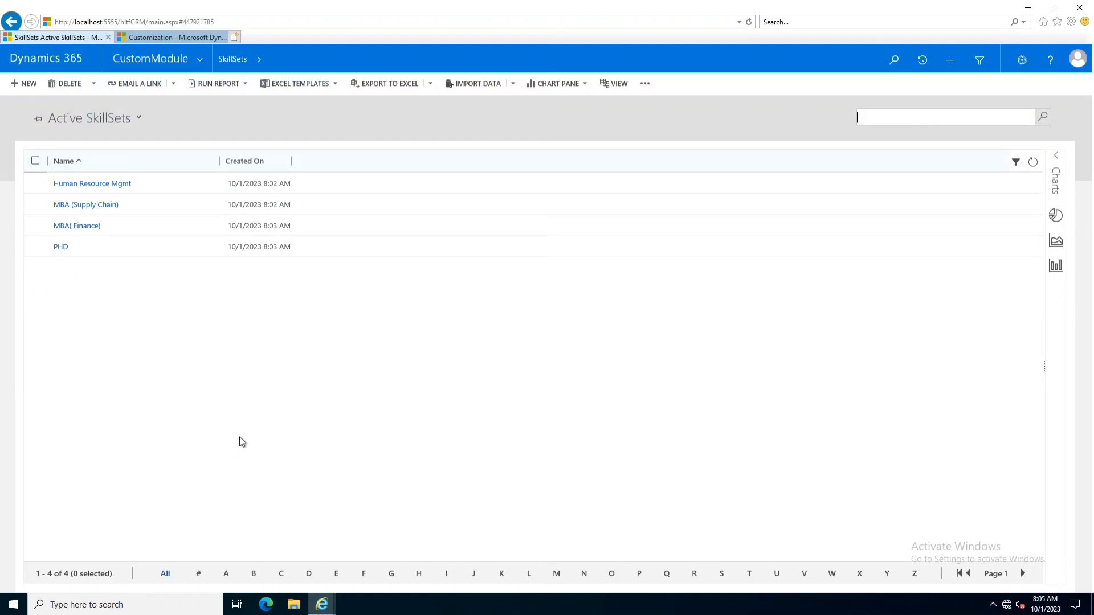
{"action": "left_click", "coordinate": [74, 205]}
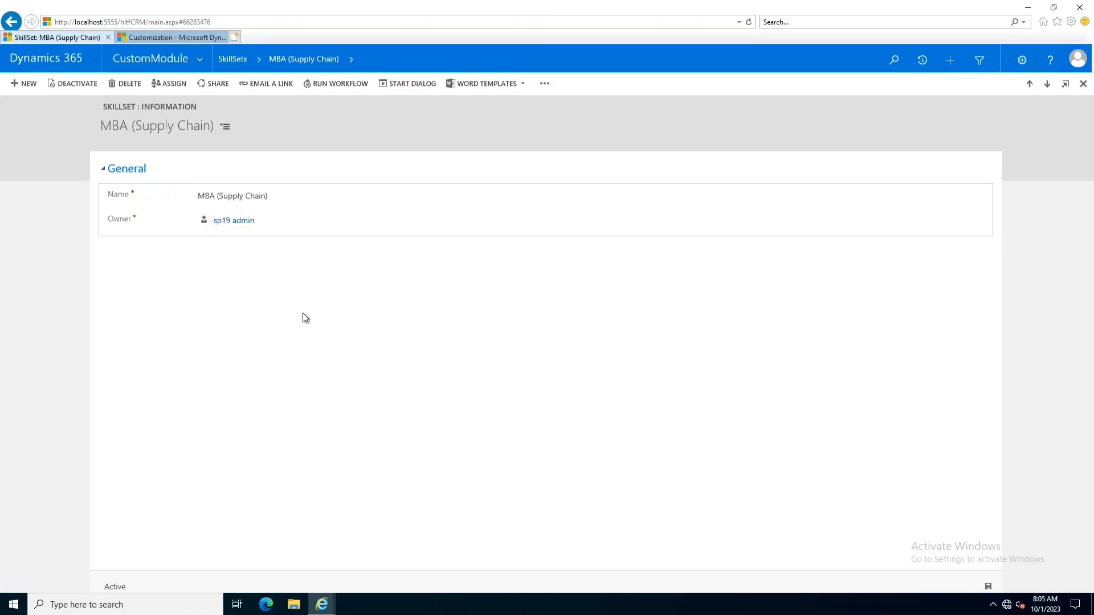
Review the skill sets on the Employer A3 record from the Employees list and return to the SkillSets list
{"action": "left_click", "coordinate": [196, 60]}
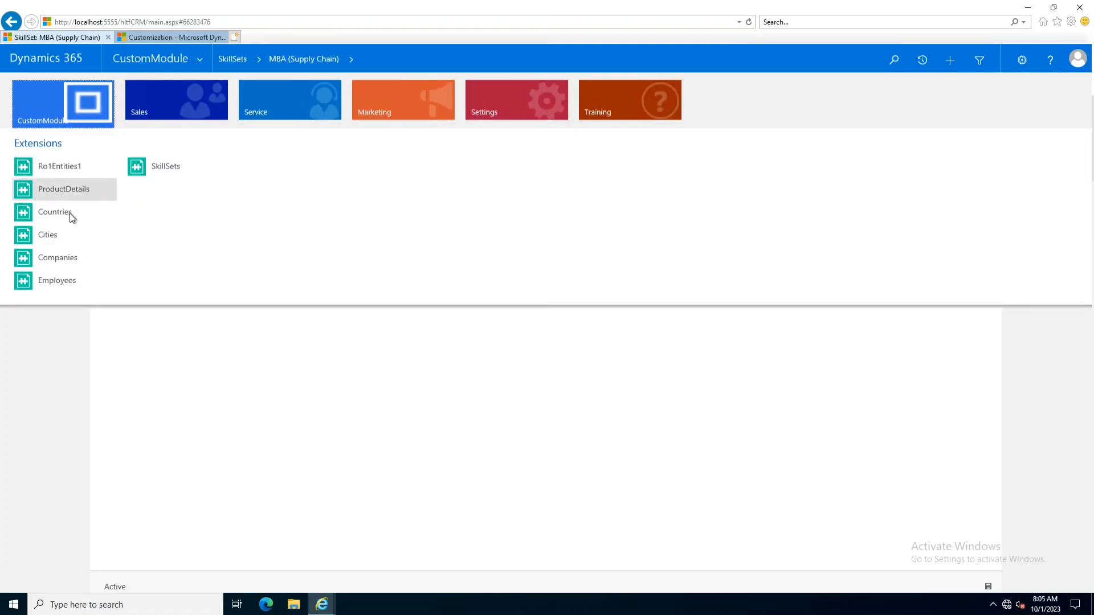
{"action": "left_click", "coordinate": [63, 279]}
{"action": "left_click", "coordinate": [88, 227]}
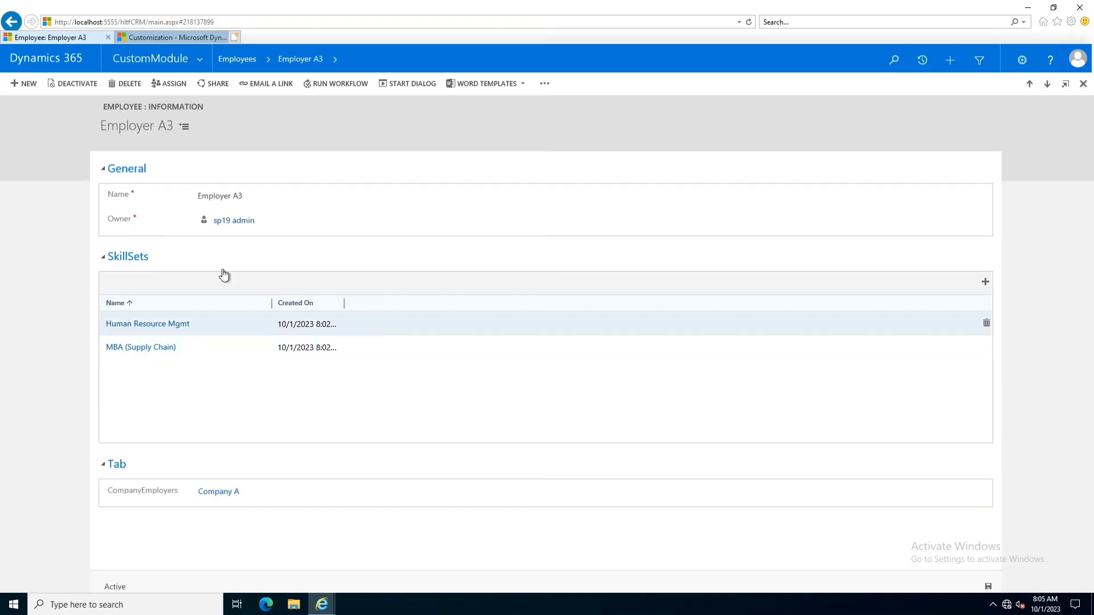
{"action": "left_click", "coordinate": [248, 59]}
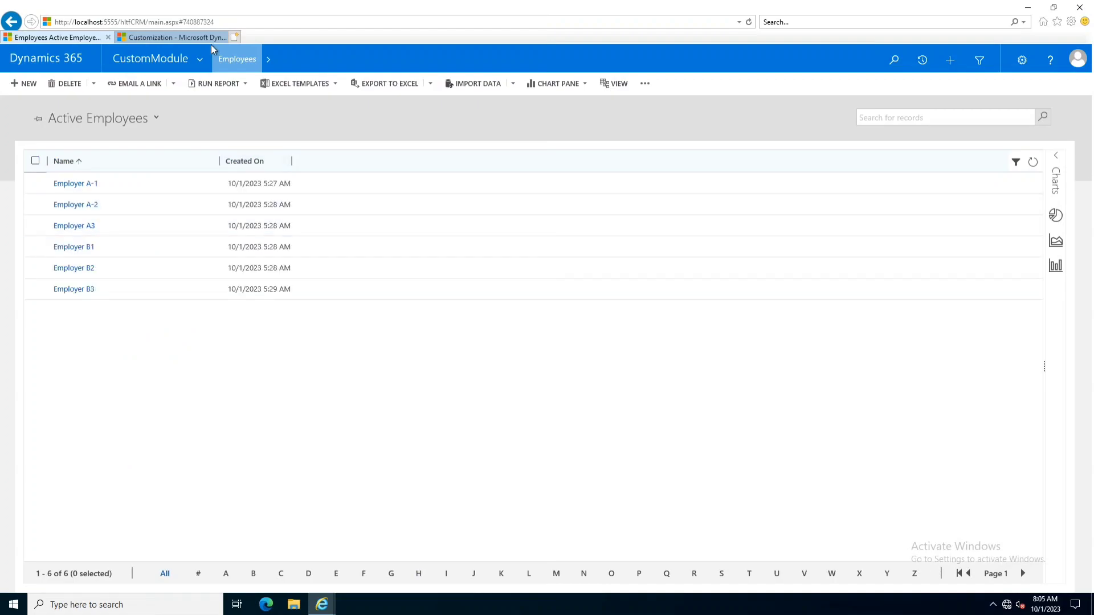
{"action": "left_click", "coordinate": [198, 63]}
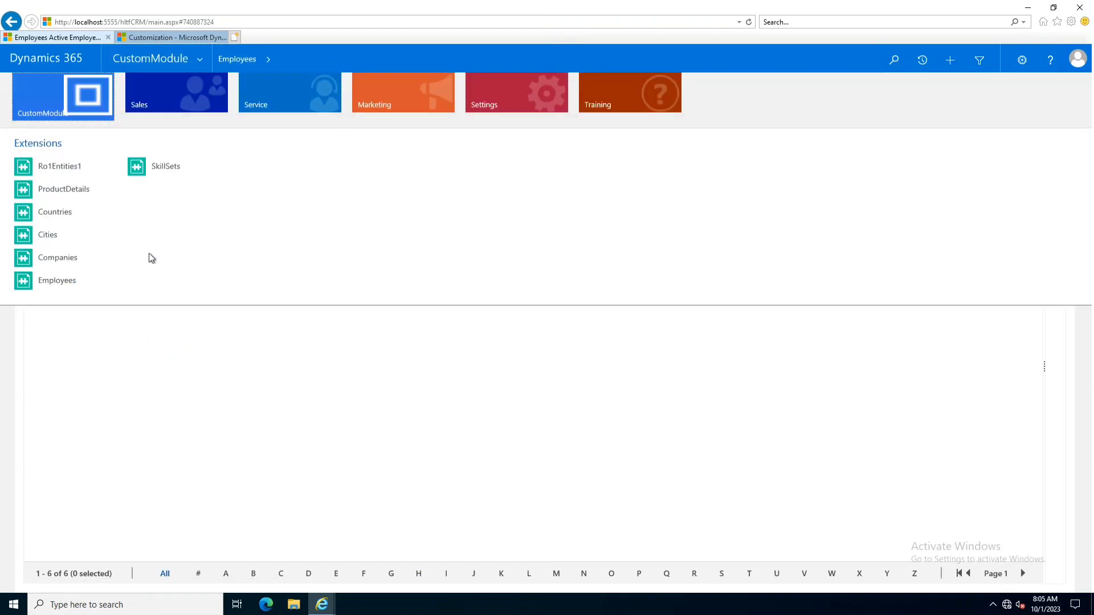
{"action": "left_click", "coordinate": [166, 168]}
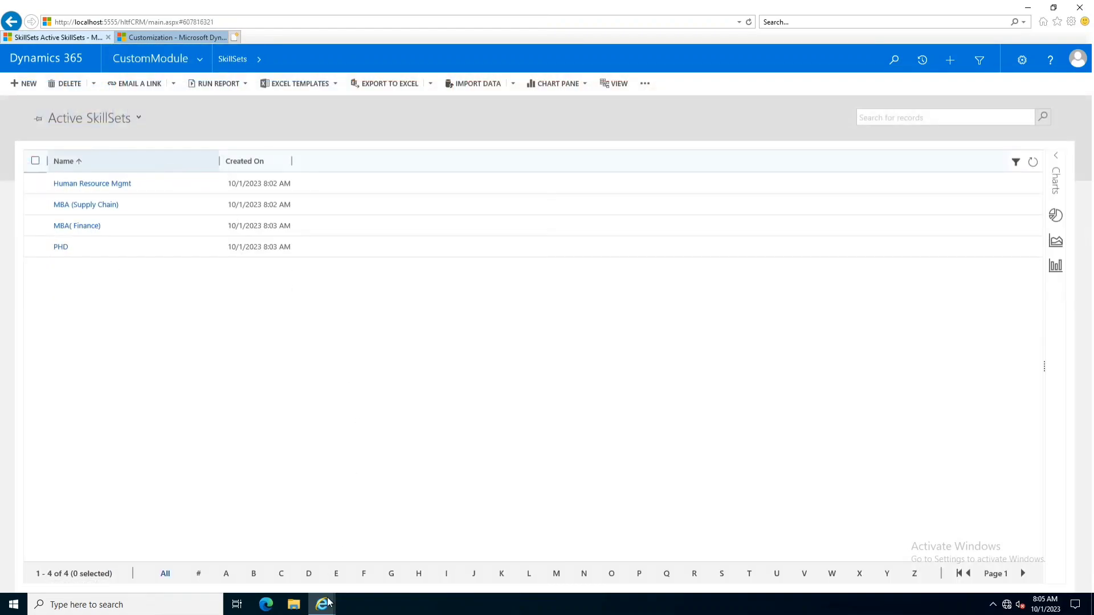
Open the main form of the SkillSet entity in the Default Solution window and insert a one-column tab below General
{"action": "mouse_move", "coordinate": [322, 604]}
{"action": "left_click", "coordinate": [439, 566]}
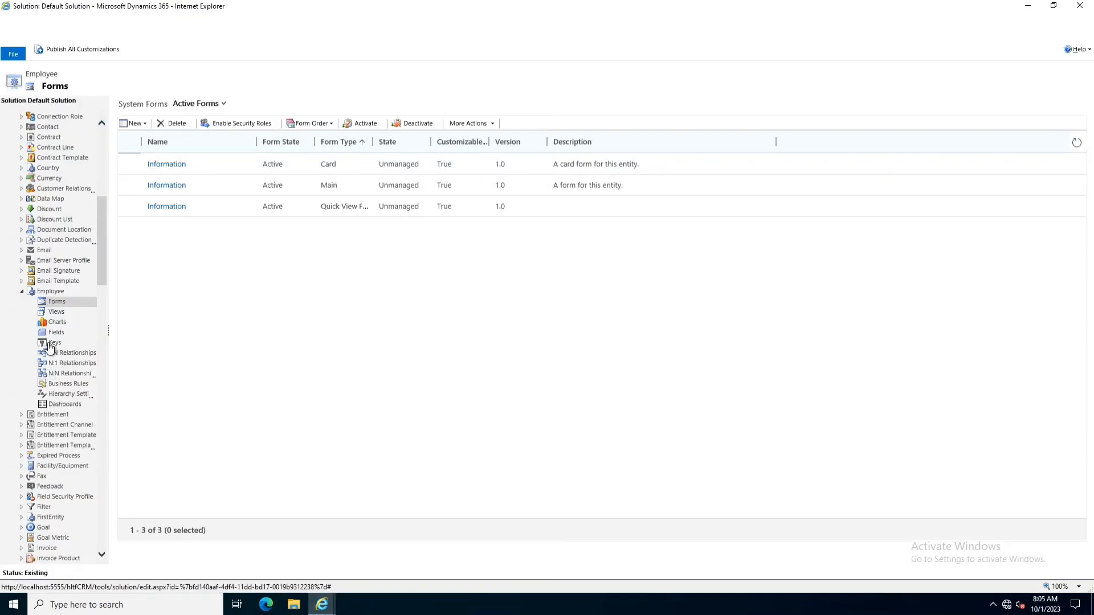
{"action": "left_click_drag", "start_coordinate": [104, 235], "coordinate": [104, 421]}
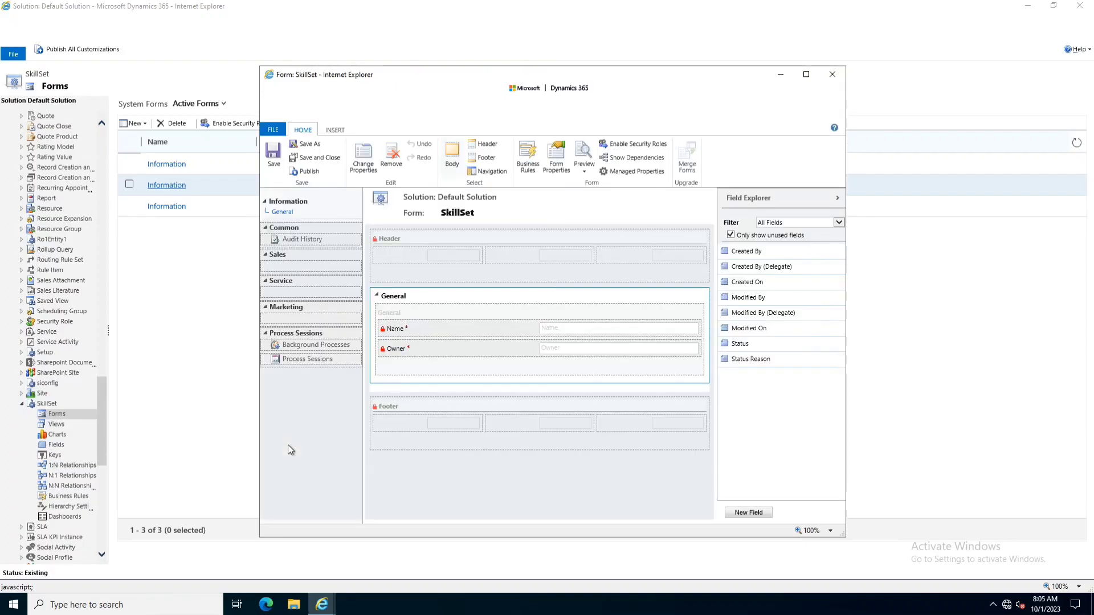
{"action": "left_click", "coordinate": [335, 130]}
{"action": "left_click", "coordinate": [440, 157]}
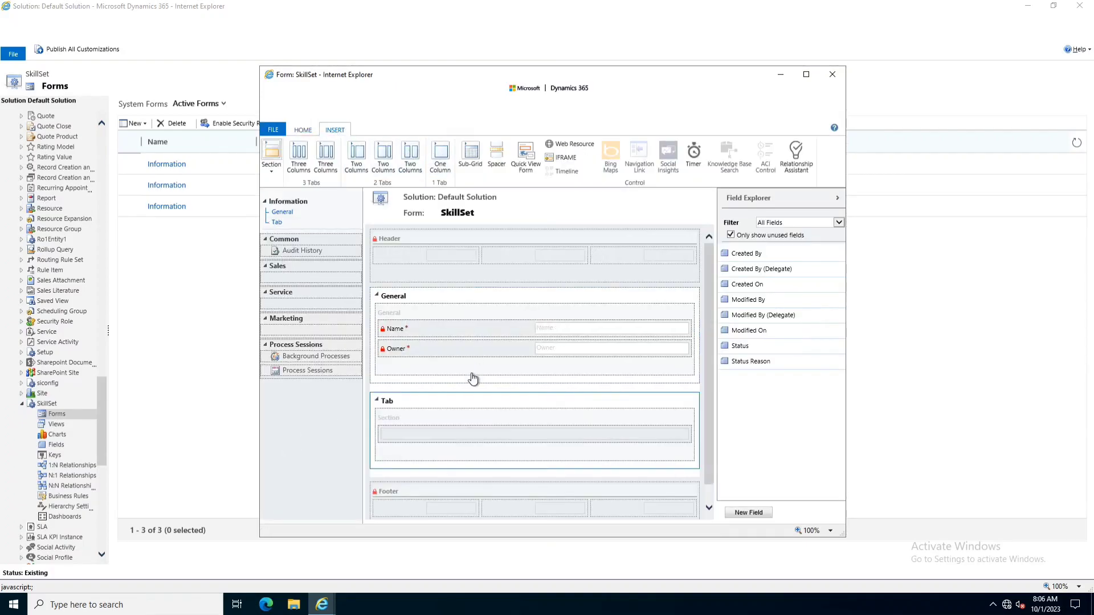
Set both the name and the label of the new tab on the SkillSet form to Qualified Employees
{"action": "double_click", "coordinate": [397, 401]}
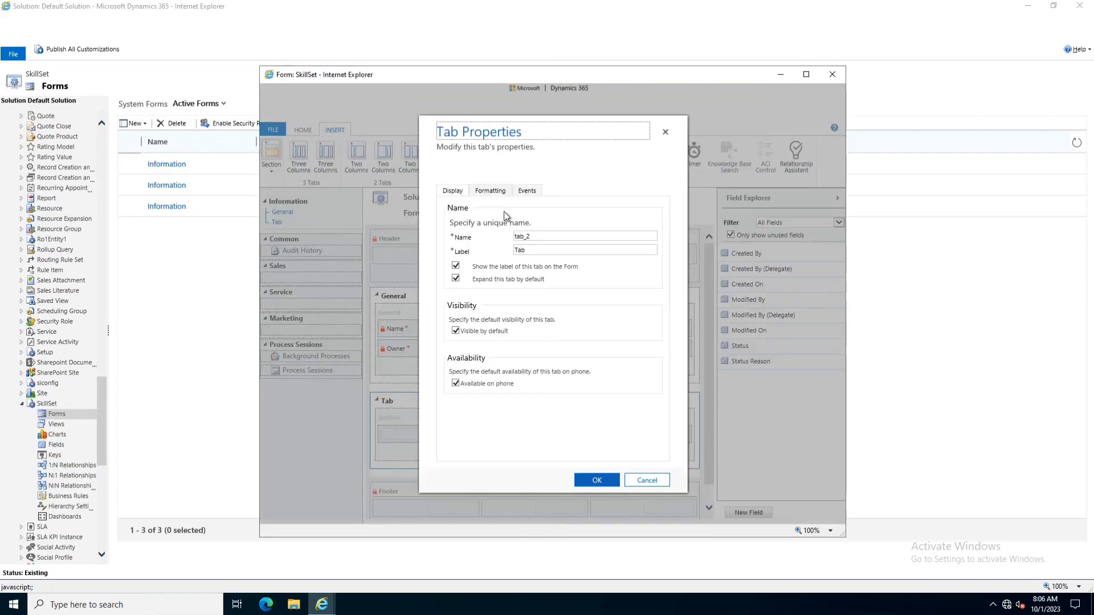
{"action": "type", "text": "Related Emp"}
{"action": "type", "text": "loyees"}
{"action": "key", "text": "Delete"}
{"action": "key", "text": "Delete"}
{"action": "key", "text": "Delete"}
{"action": "key", "text": "Delete"}
{"action": "key", "text": "Delete"}
{"action": "key", "text": "Delete"}
{"action": "key", "text": "Delete"}
{"action": "key", "text": "Delete"}
{"action": "type", "text": "Qualified"}
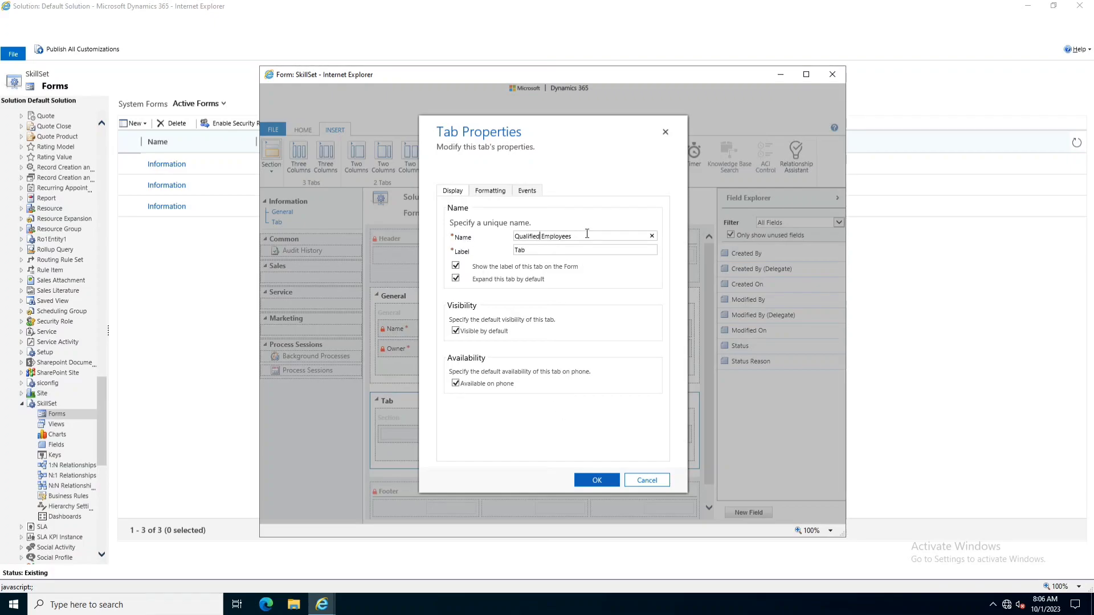
{"action": "left_click_drag", "start_coordinate": [586, 234], "coordinate": [452, 254]}
{"action": "key", "text": "ctrl+c"}
{"action": "key", "text": "Tab"}
{"action": "key", "text": "ctrl+v"}
{"action": "left_click", "coordinate": [593, 480]}
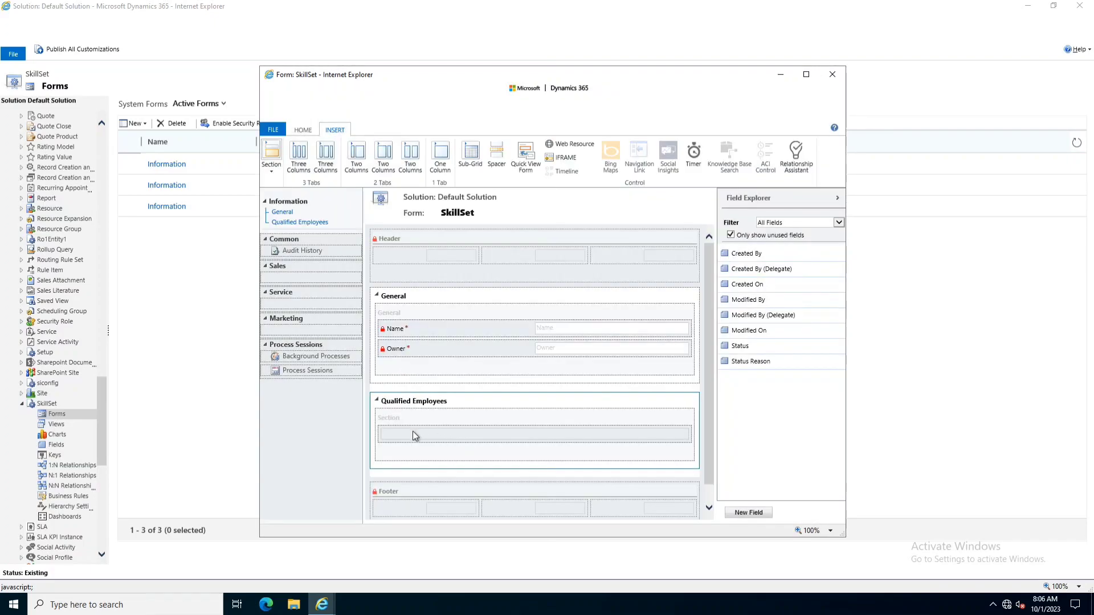
Insert a sub-grid named Employees in the Qualified Employees tab, showing only related Employees records in the Active Employees view
{"action": "left_click", "coordinate": [471, 154]}
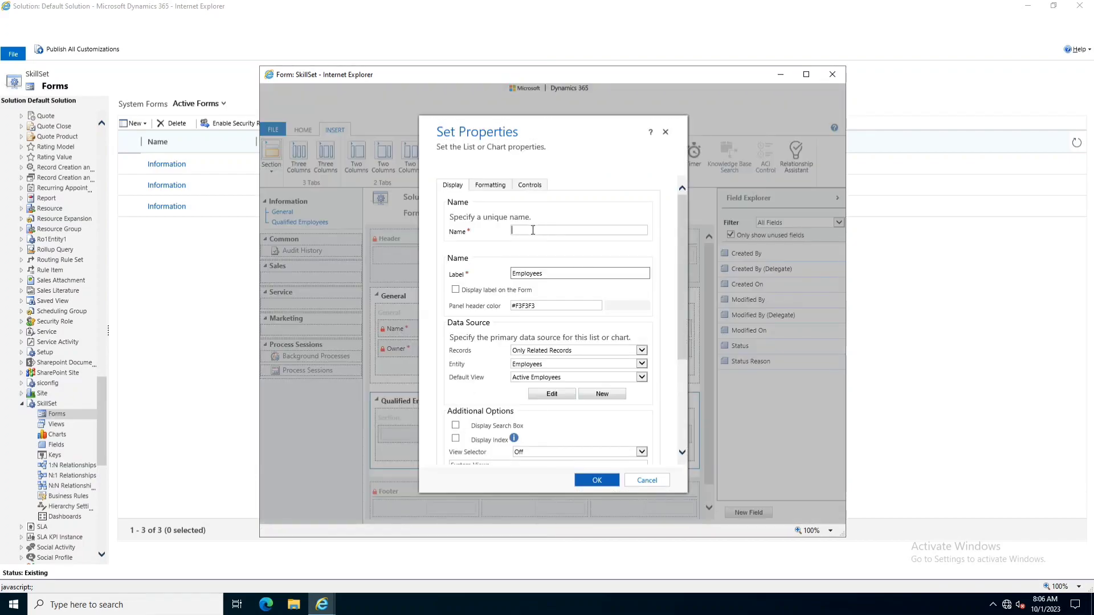
{"action": "type", "text": "Employees"}
{"action": "left_click", "coordinate": [595, 480]}
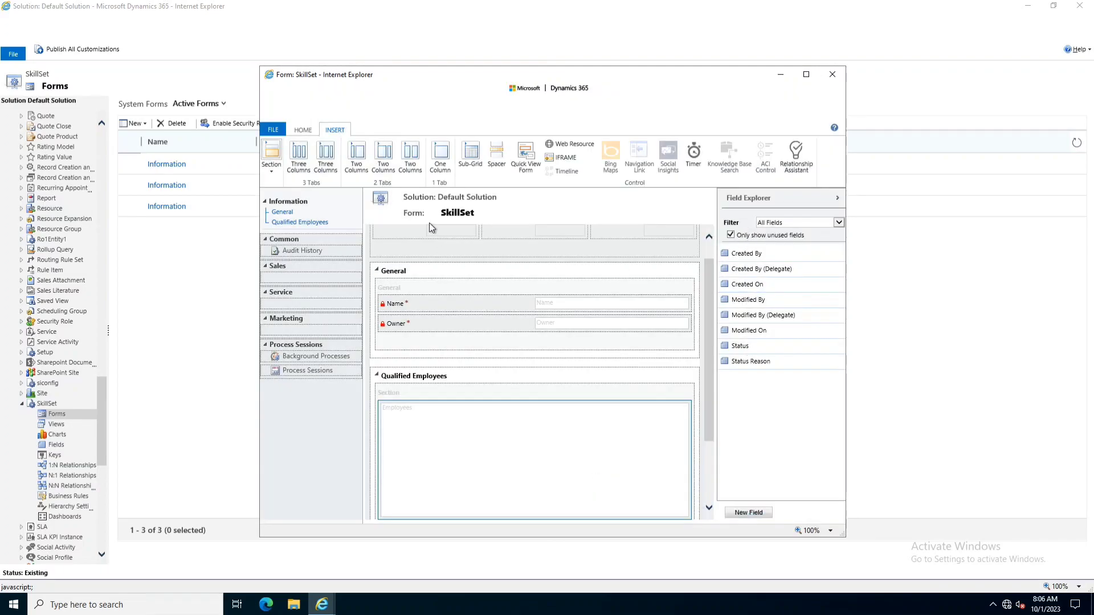
Save and publish the SkillSet form, close its editor, publish all customizations and close the solution window
{"action": "left_click", "coordinate": [303, 129]}
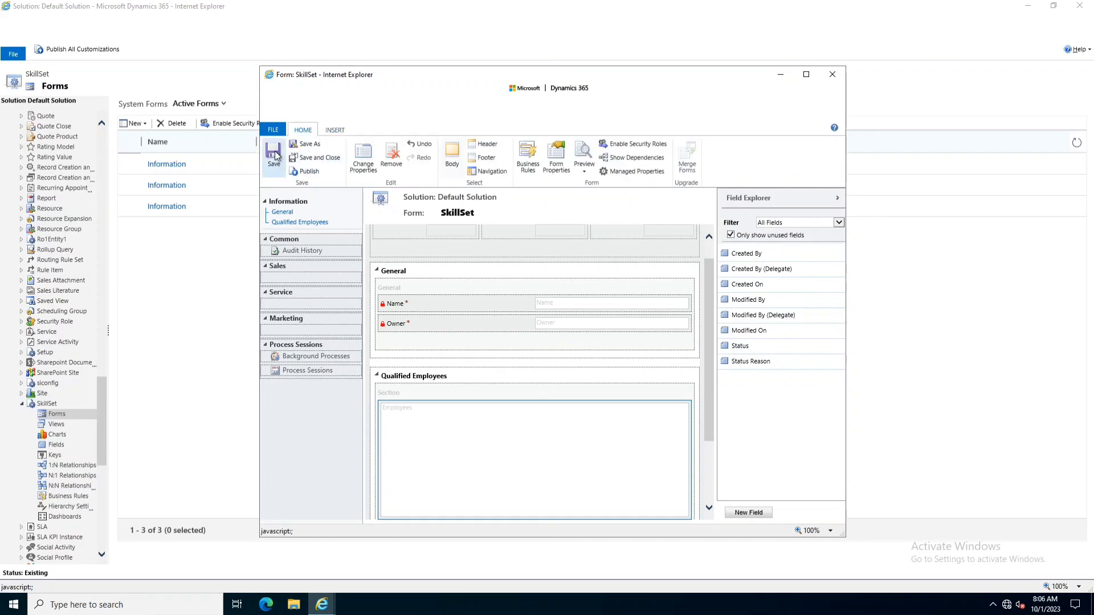
{"action": "left_click", "coordinate": [307, 172]}
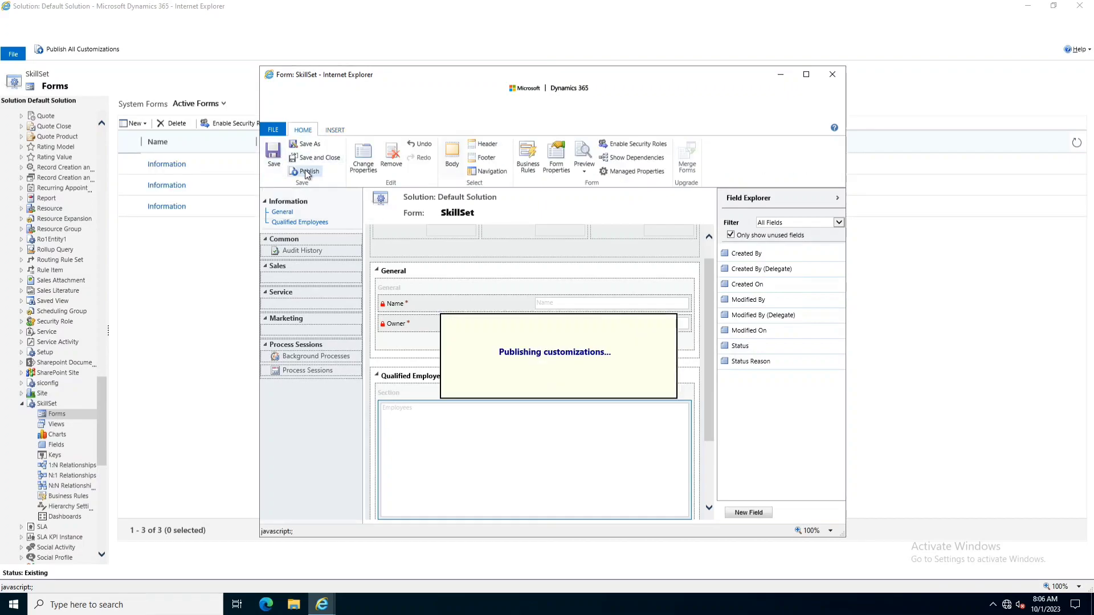
{"action": "left_click", "coordinate": [832, 75]}
{"action": "left_click", "coordinate": [74, 50]}
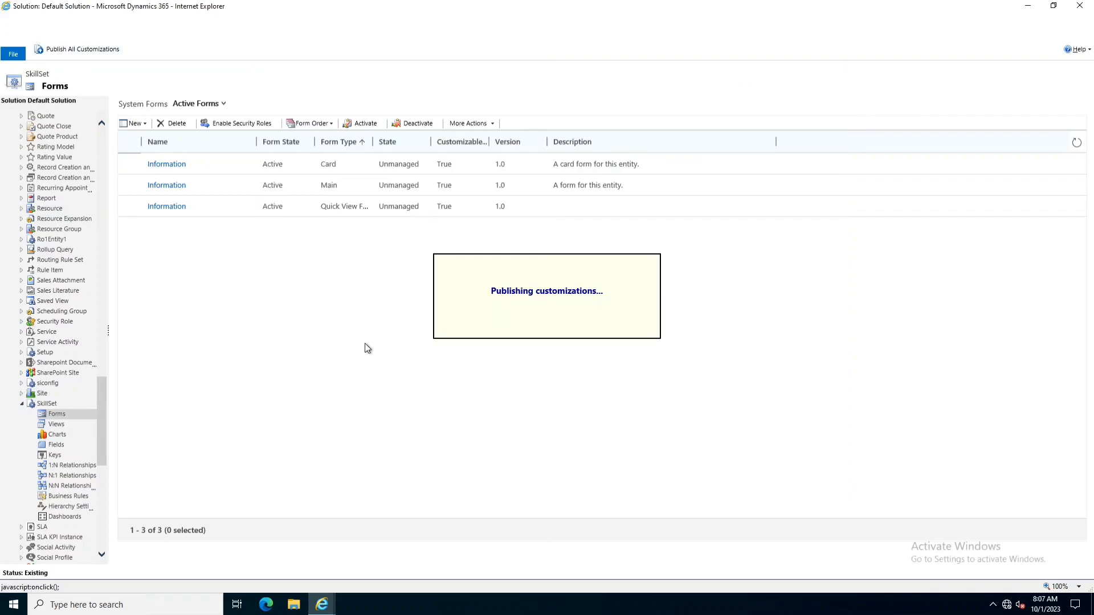
{"action": "left_click", "coordinate": [1077, 6]}
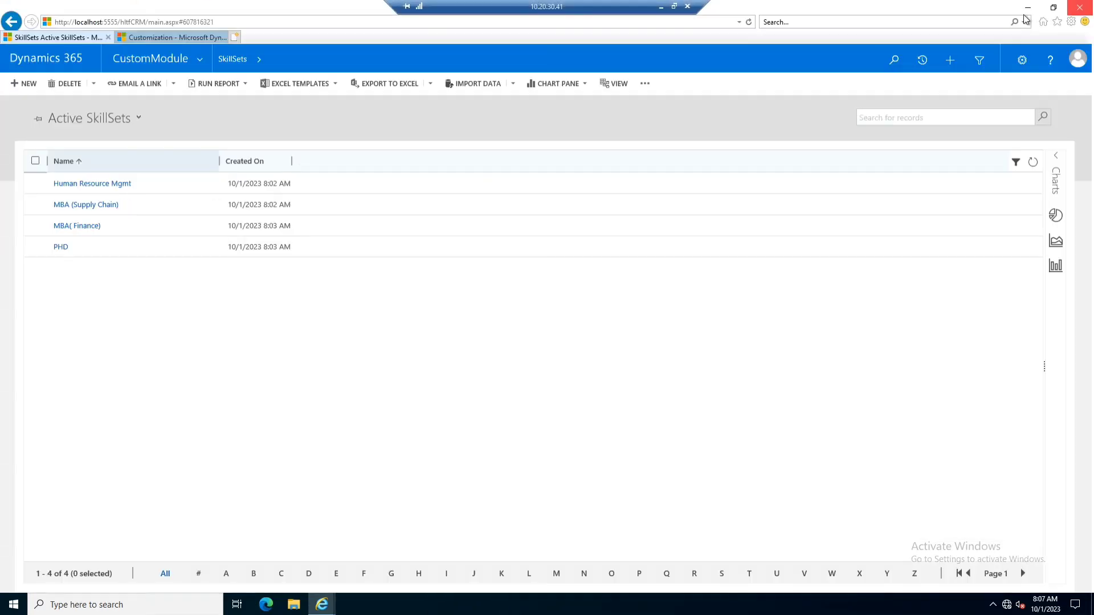
Refresh the SkillSets list, examine the Qualified Employees sub-grid of the Human Resource Mgmt record and return to the list
{"action": "right_click", "coordinate": [557, 398]}
{"action": "left_click", "coordinate": [232, 68]}
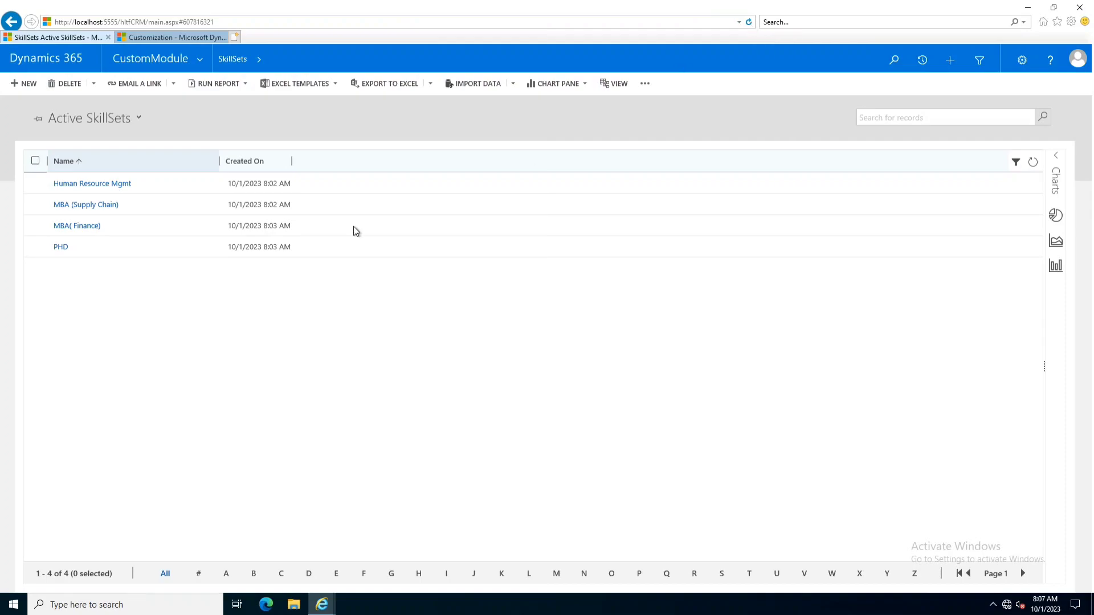
{"action": "key", "text": "F5"}
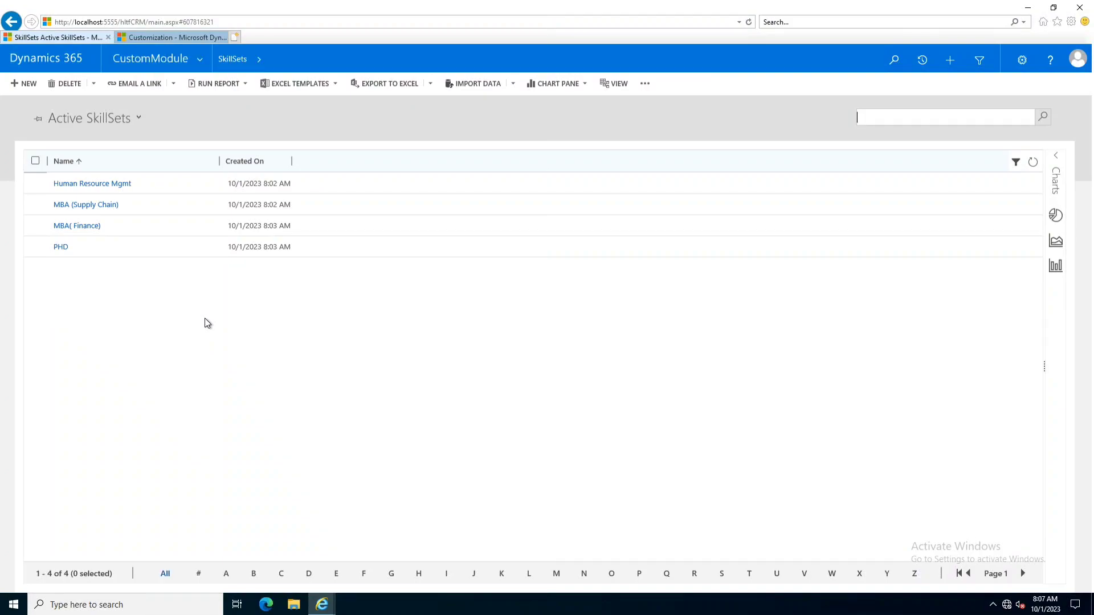
{"action": "left_click", "coordinate": [96, 184]}
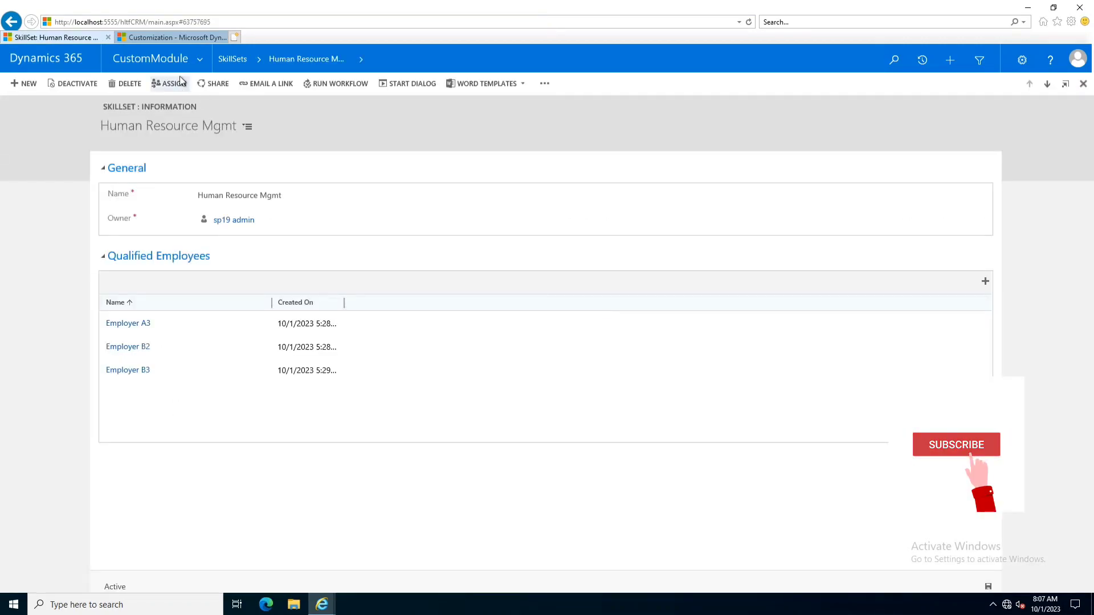
{"action": "left_click", "coordinate": [231, 60]}
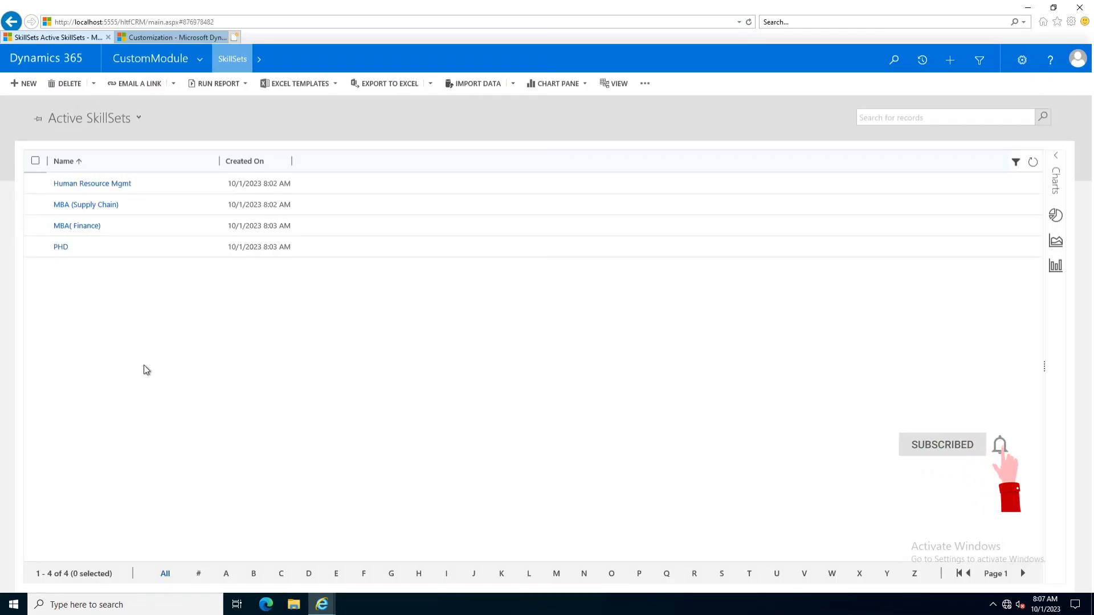
Check the relationship from both sides, going from MBA( Finance) to Employer A-2 and from Employer A3 to Human Resource Mgmt
{"action": "left_click", "coordinate": [76, 228]}
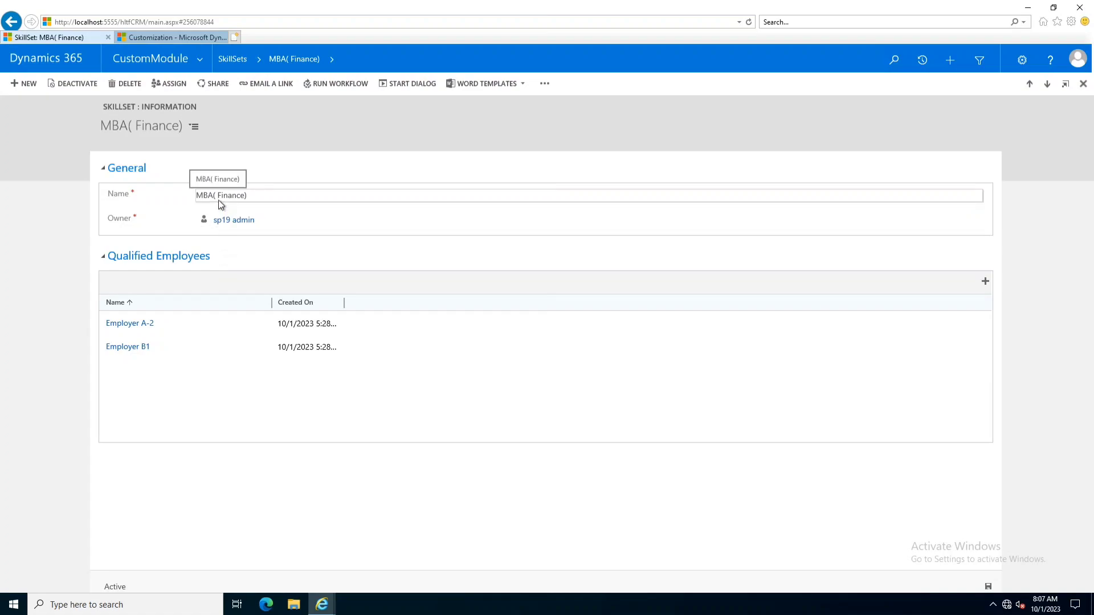
{"action": "left_click", "coordinate": [133, 323]}
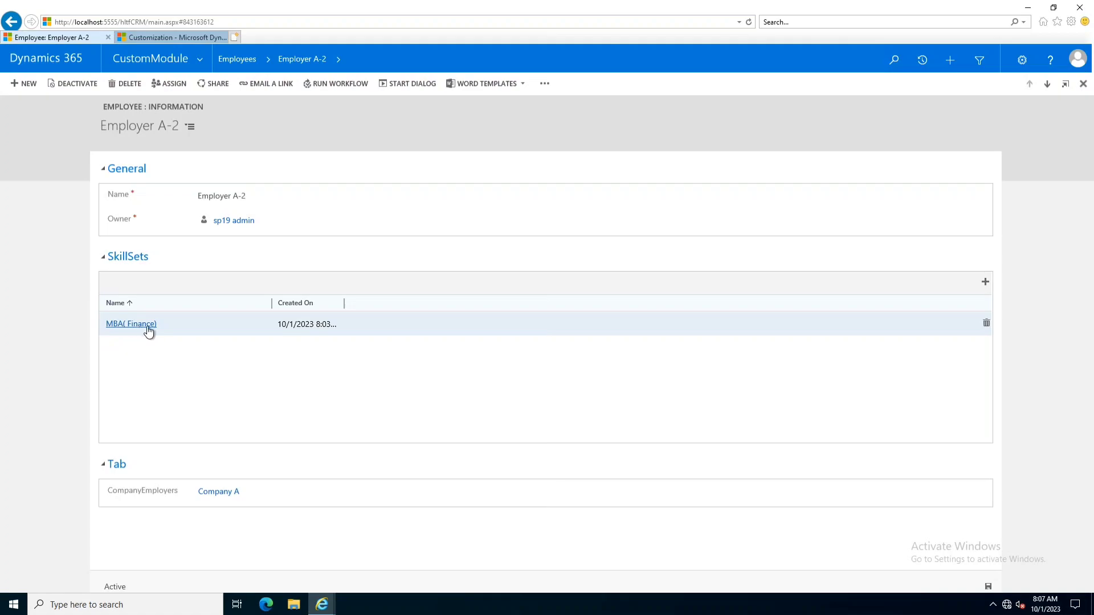
{"action": "left_click", "coordinate": [247, 58]}
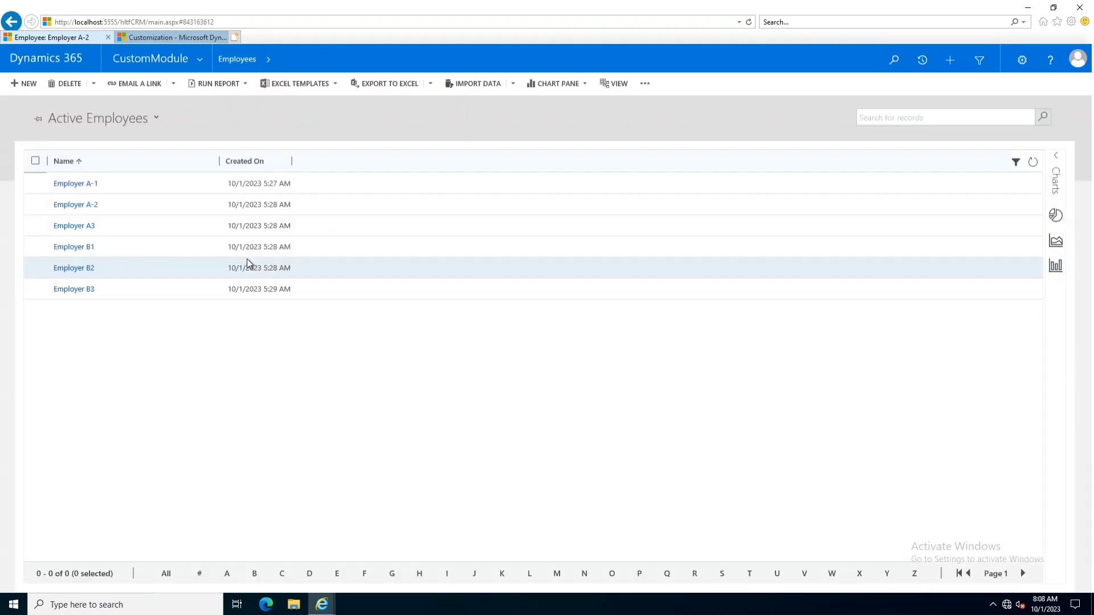
{"action": "left_click", "coordinate": [86, 228]}
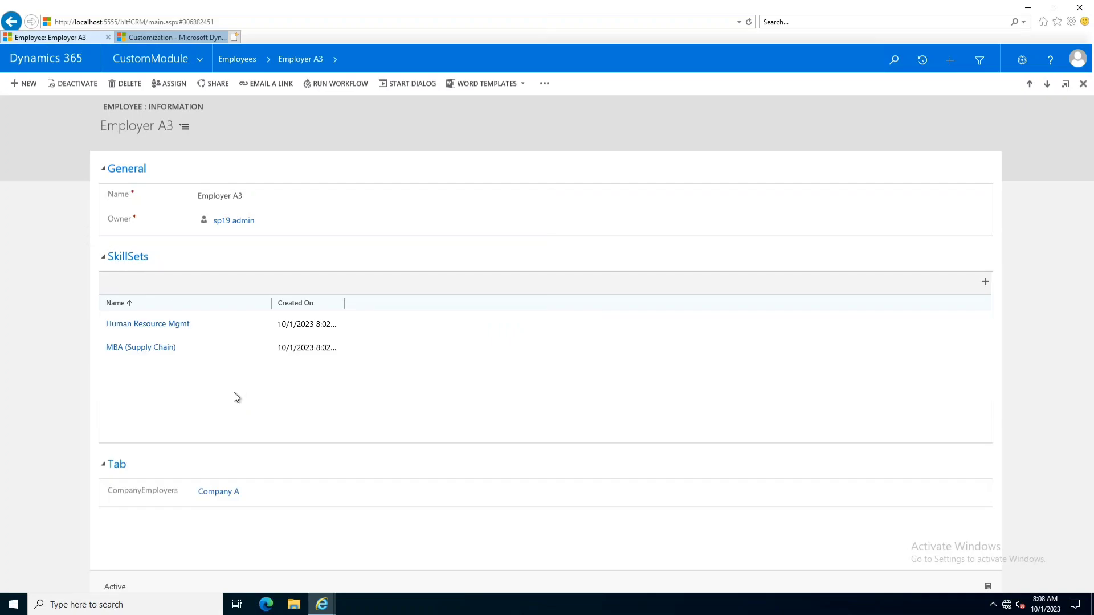
{"action": "left_click", "coordinate": [149, 328]}
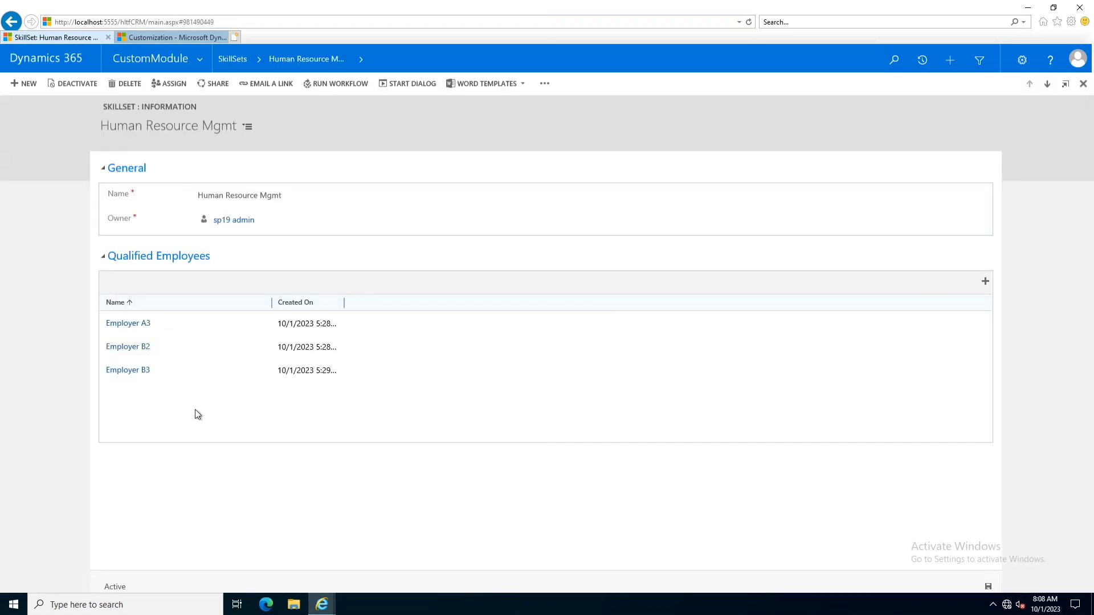